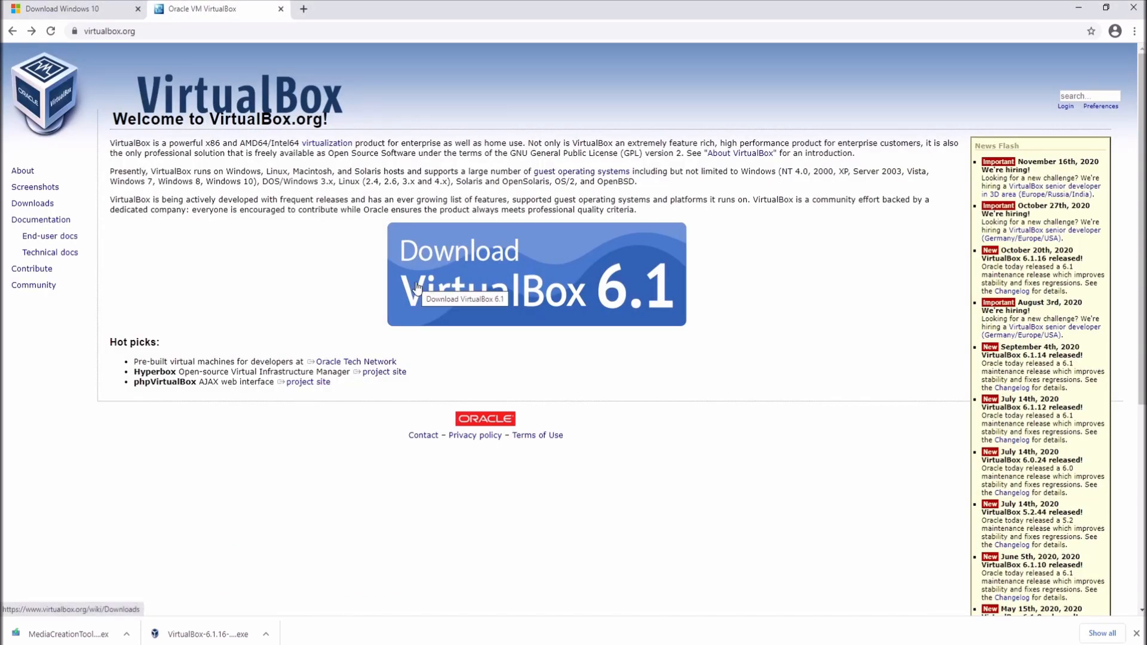
{"action": "left_click", "coordinate": [485, 267]}
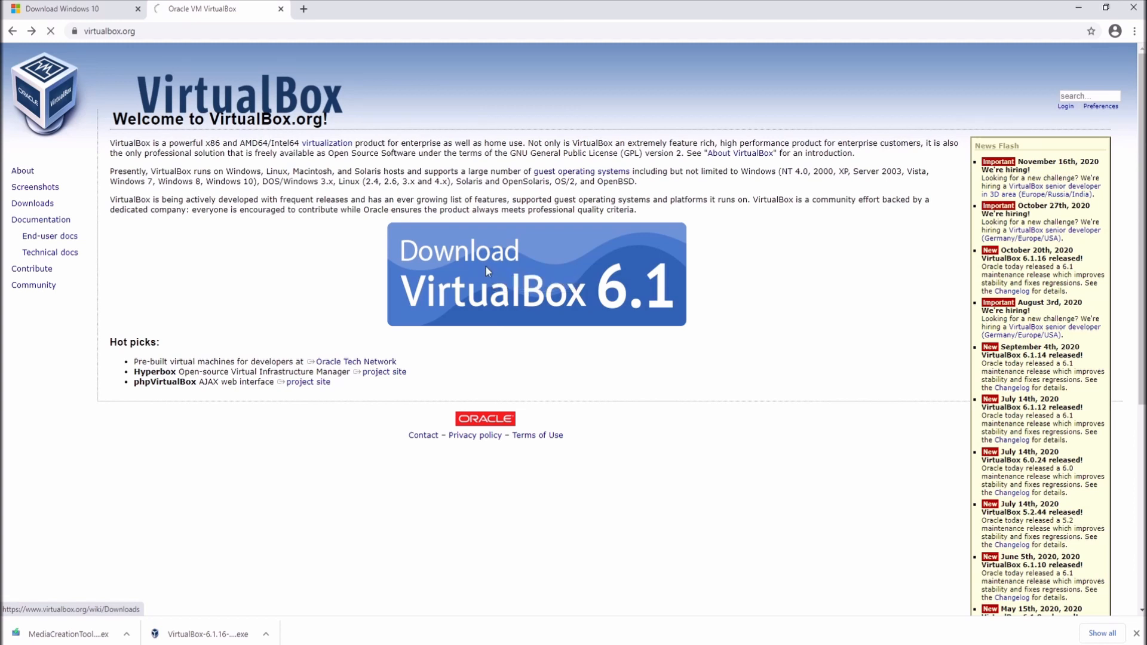
{"action": "left_click", "coordinate": [196, 267]}
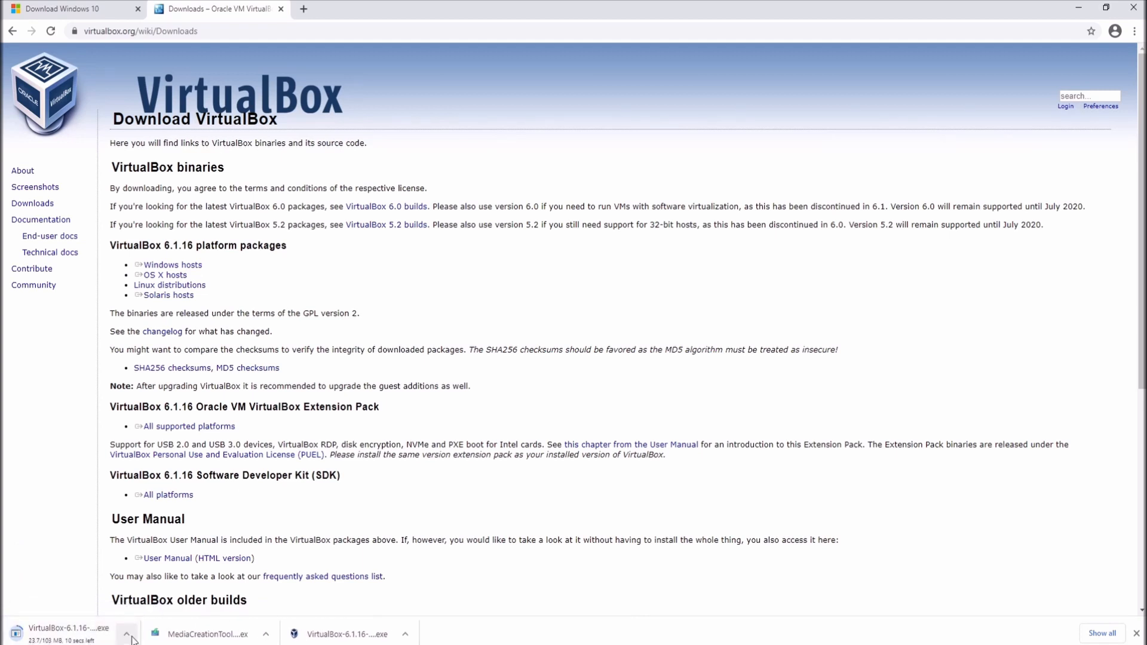
{"action": "left_click", "coordinate": [126, 636]}
{"action": "left_click", "coordinate": [141, 613]}
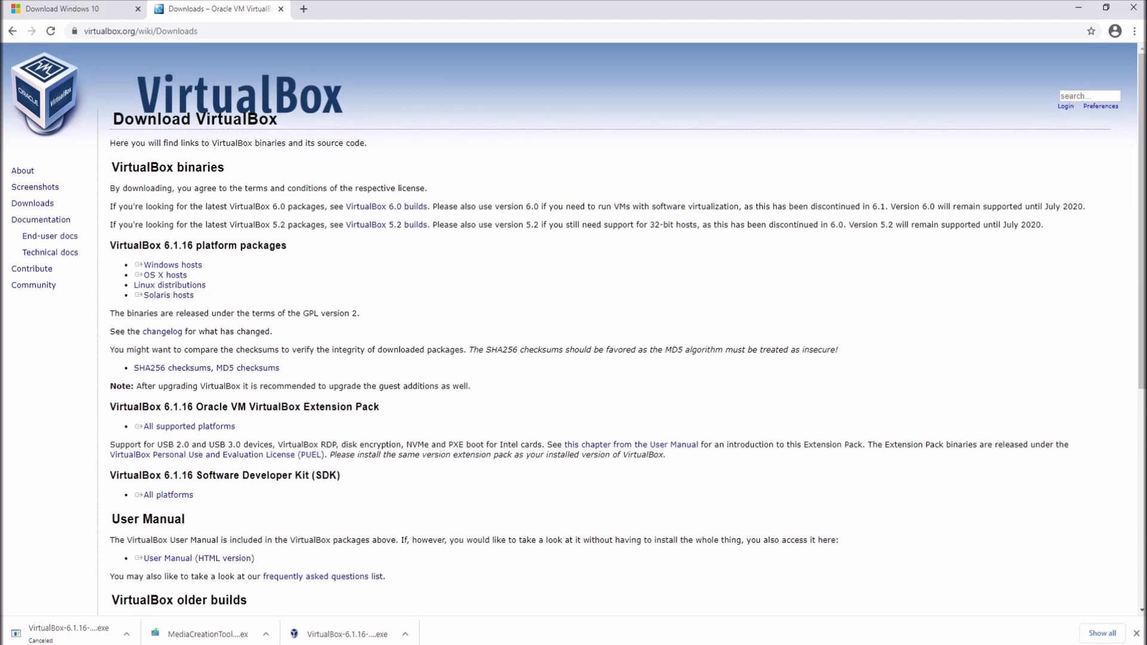
- Run the downloaded Media Creation Tool, accept its license terms and choose to create installation media for another PC
{"action": "left_click", "coordinate": [207, 635]}
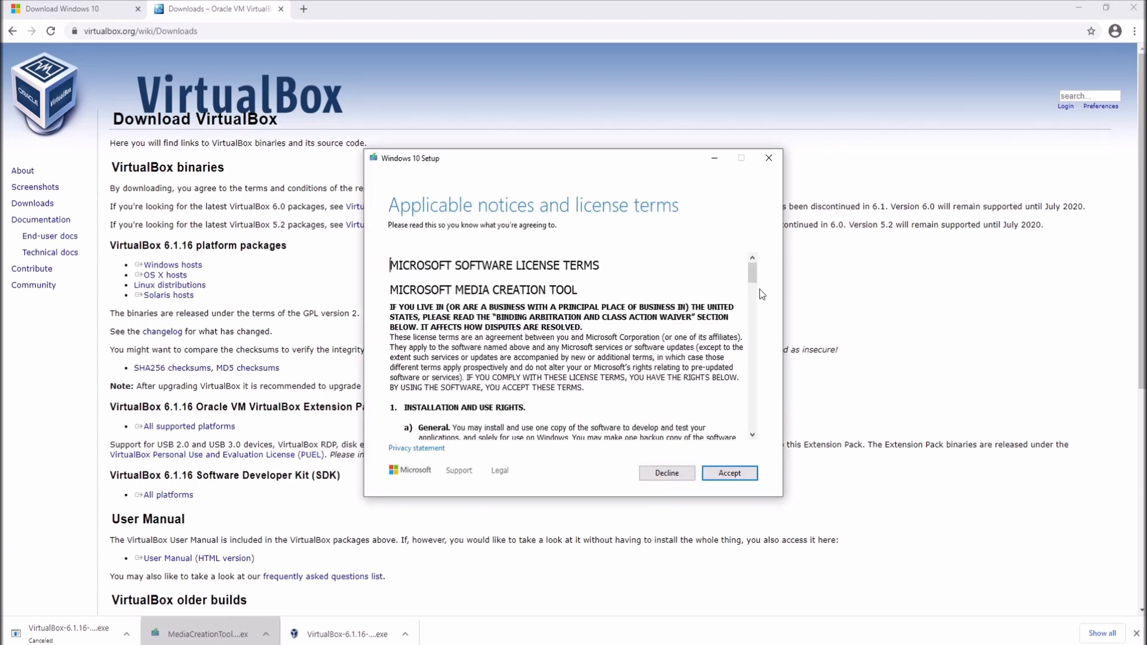
{"action": "left_click", "coordinate": [727, 474]}
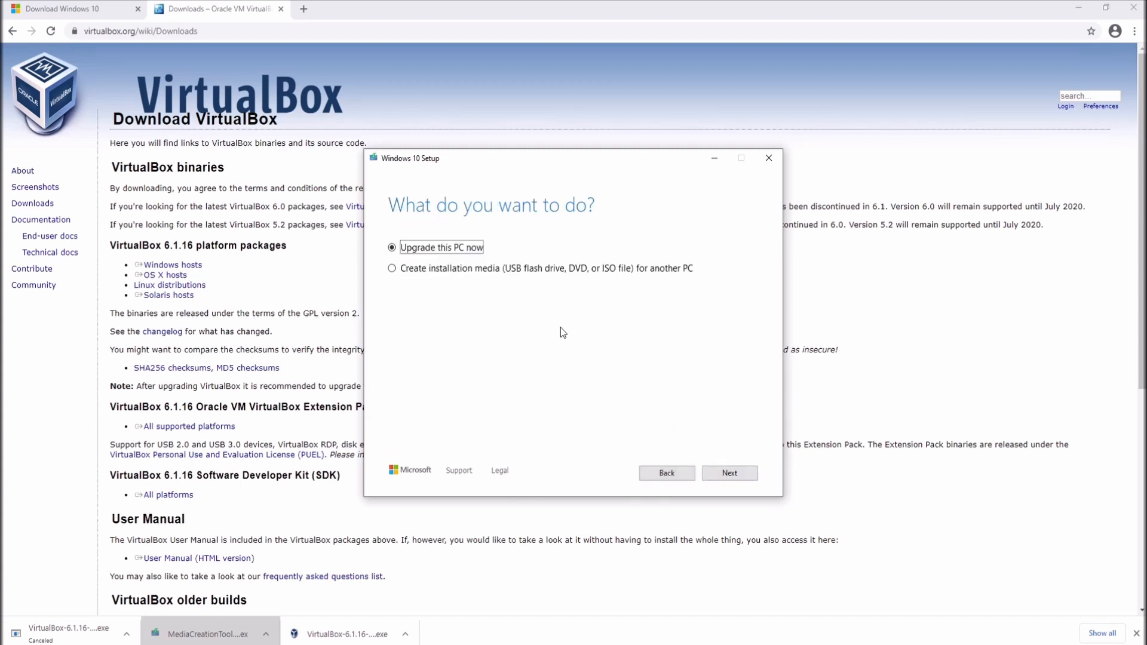
{"action": "left_click", "coordinate": [392, 269]}
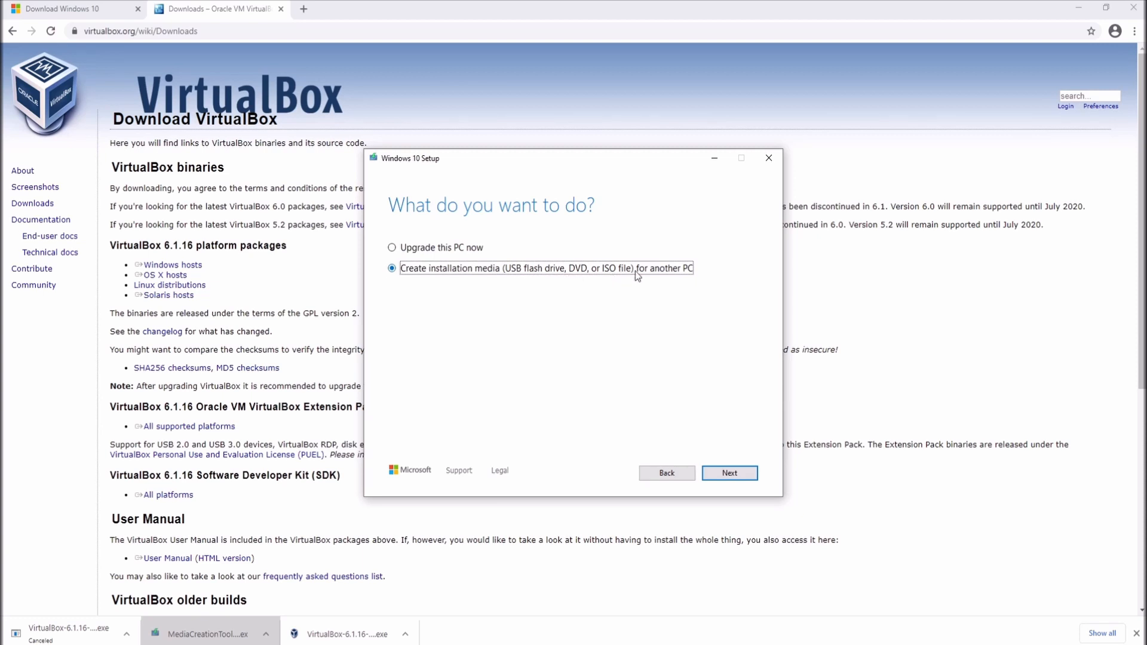
{"action": "left_click", "coordinate": [732, 473]}
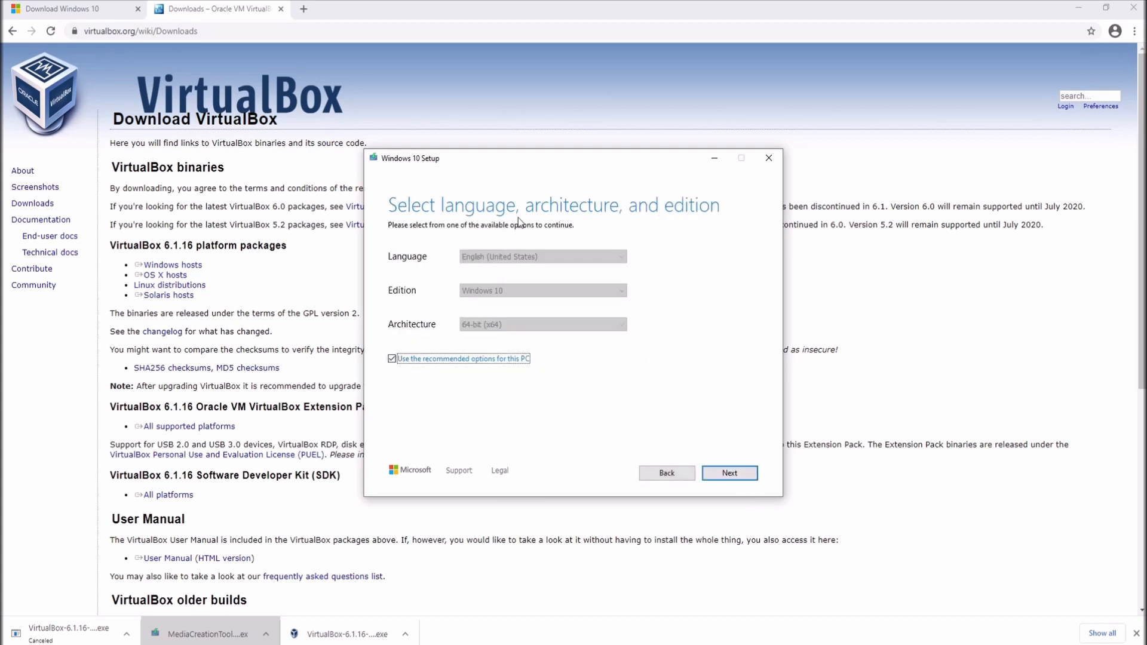
- Turn off the recommended options and set the architecture to Both, keeping English (United States) and Windows 10
{"action": "left_click", "coordinate": [392, 359]}
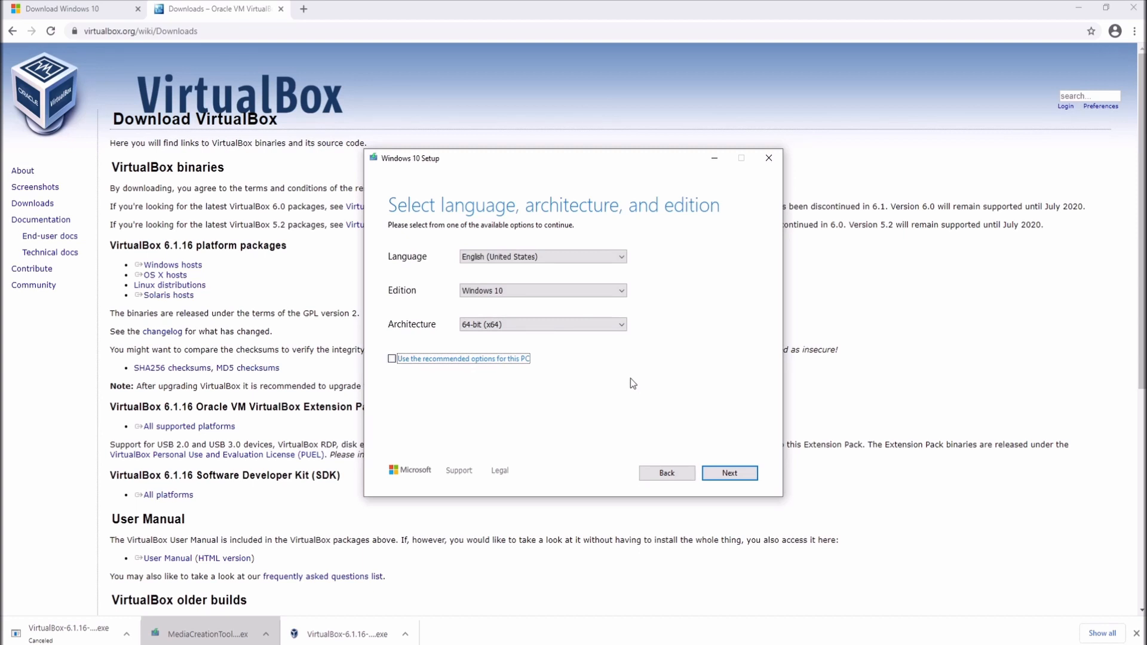
{"action": "left_click", "coordinate": [480, 326]}
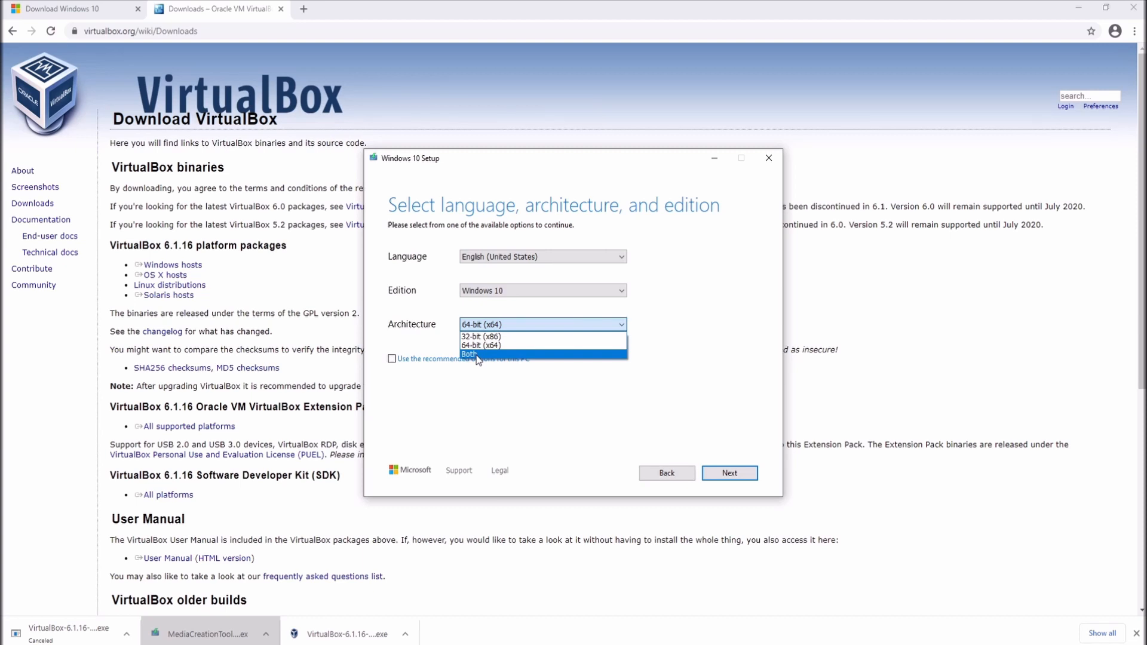
{"action": "left_click", "coordinate": [477, 356]}
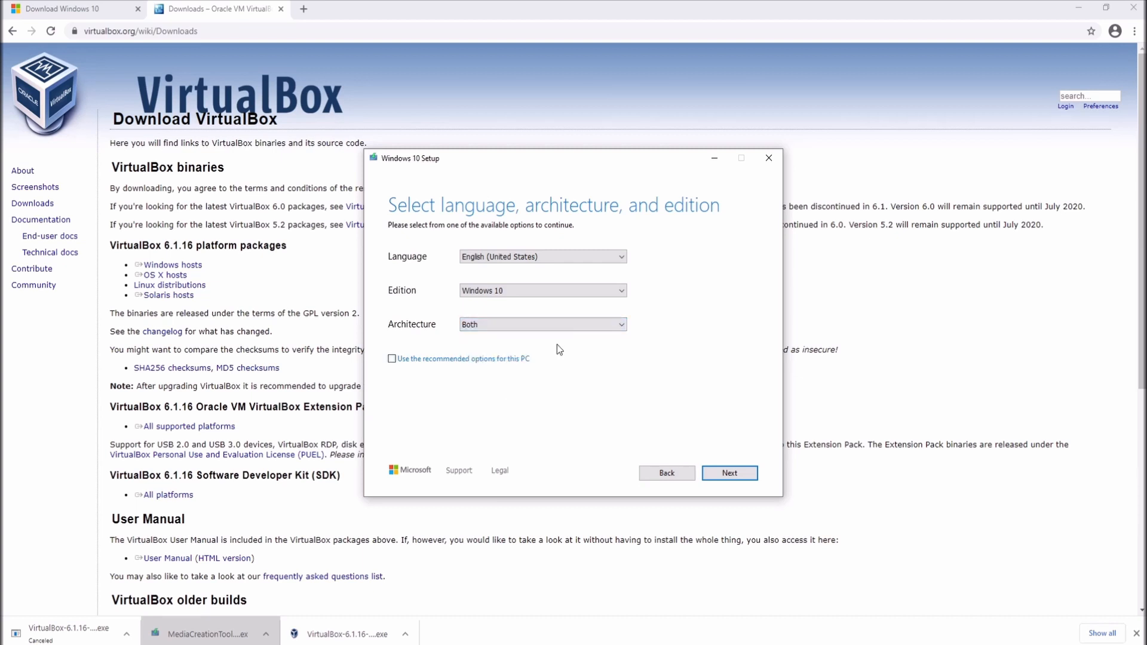
{"action": "left_click", "coordinate": [564, 256]}
{"action": "left_click", "coordinate": [564, 257]}
{"action": "left_click", "coordinate": [736, 475]}
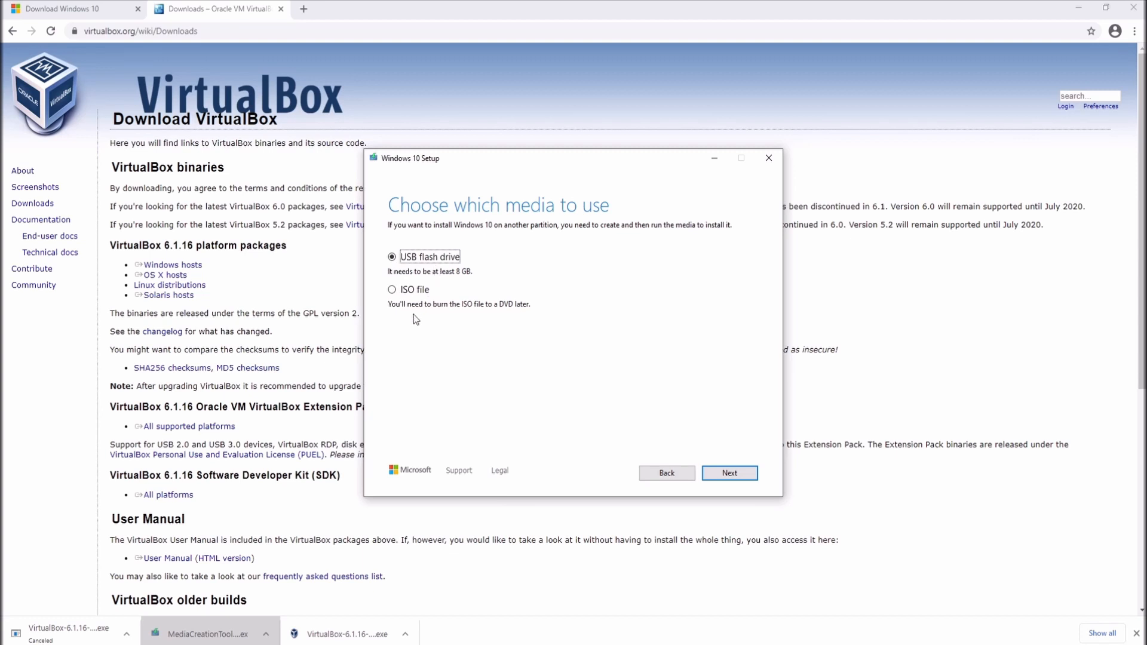
- Choose ISO file as the media and create a folder named "windows iso" on the Desktop for it
{"action": "left_click", "coordinate": [391, 291]}
{"action": "left_click", "coordinate": [730, 472]}
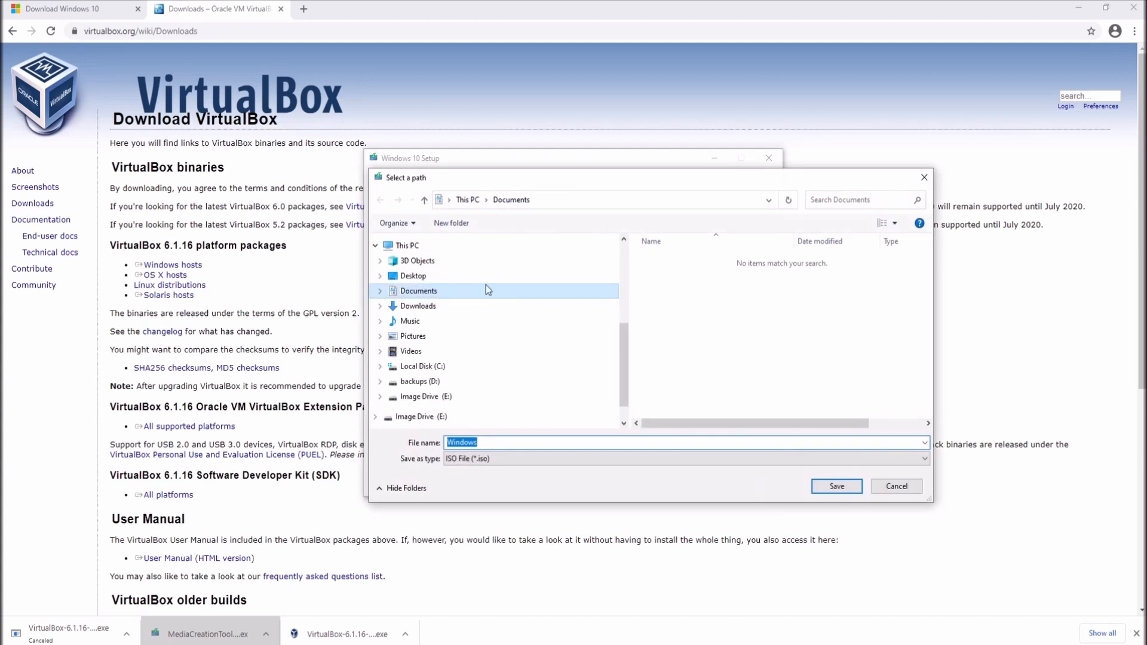
{"action": "left_click", "coordinate": [411, 276]}
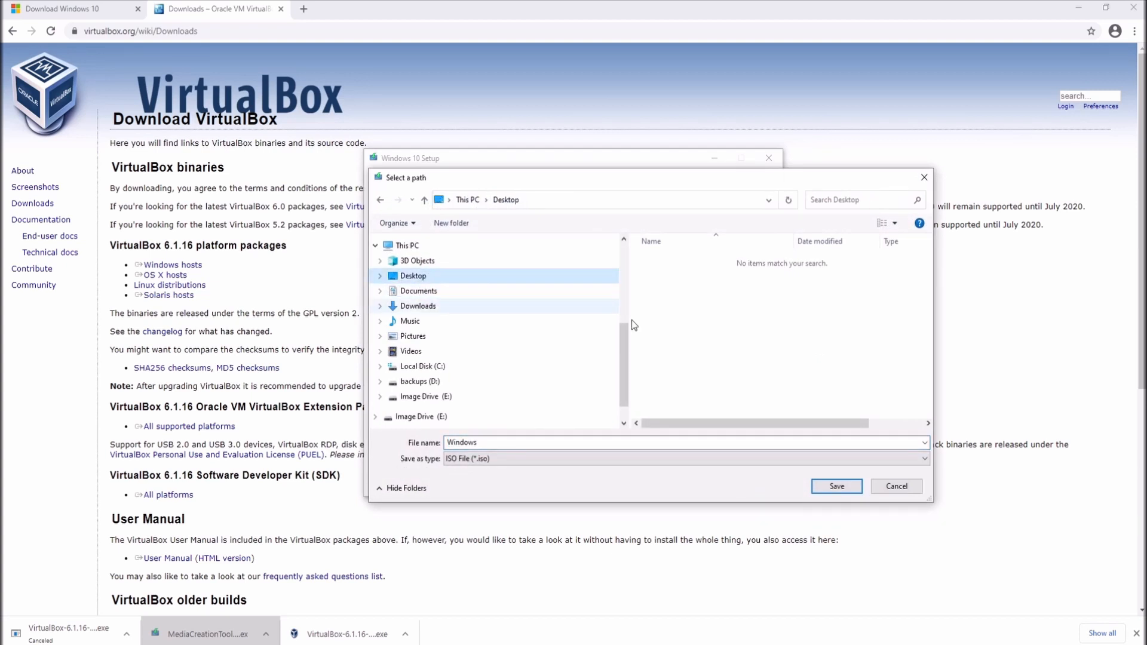
{"action": "right_click", "coordinate": [667, 310]}
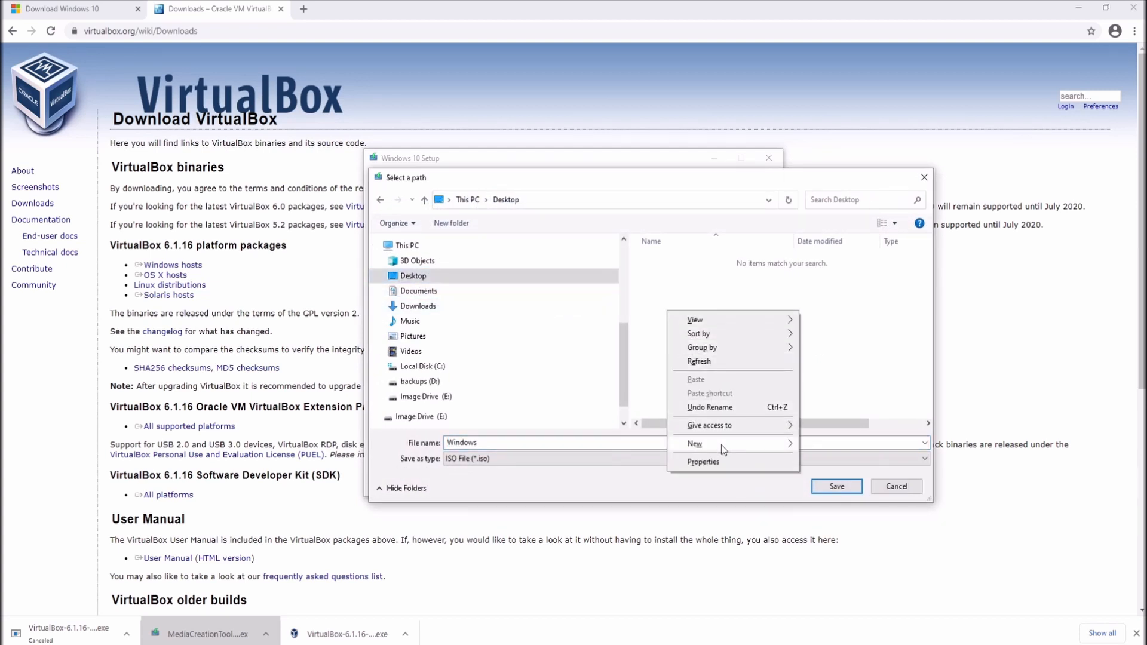
{"action": "mouse_move", "coordinate": [722, 445]}
{"action": "left_click", "coordinate": [828, 446]}
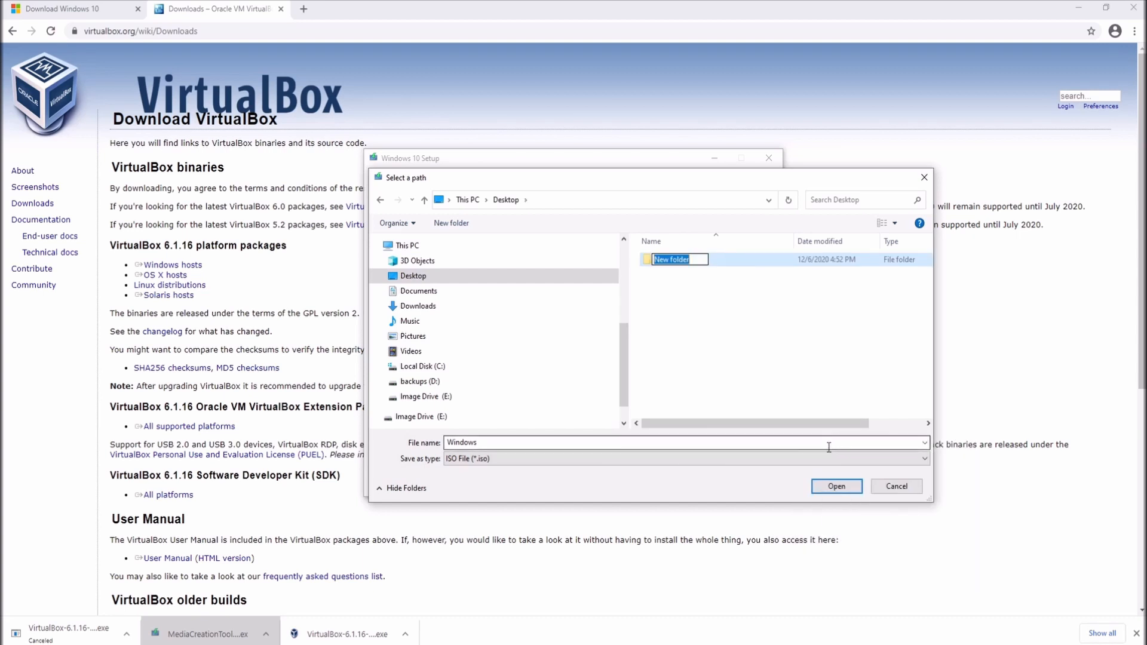
{"action": "type", "text": "windows iso"}
{"action": "key", "text": "Return"}
- Save the ISO as Windows in the "windows iso" folder and finish the Windows 10 setup tool
{"action": "left_click", "coordinate": [837, 486]}
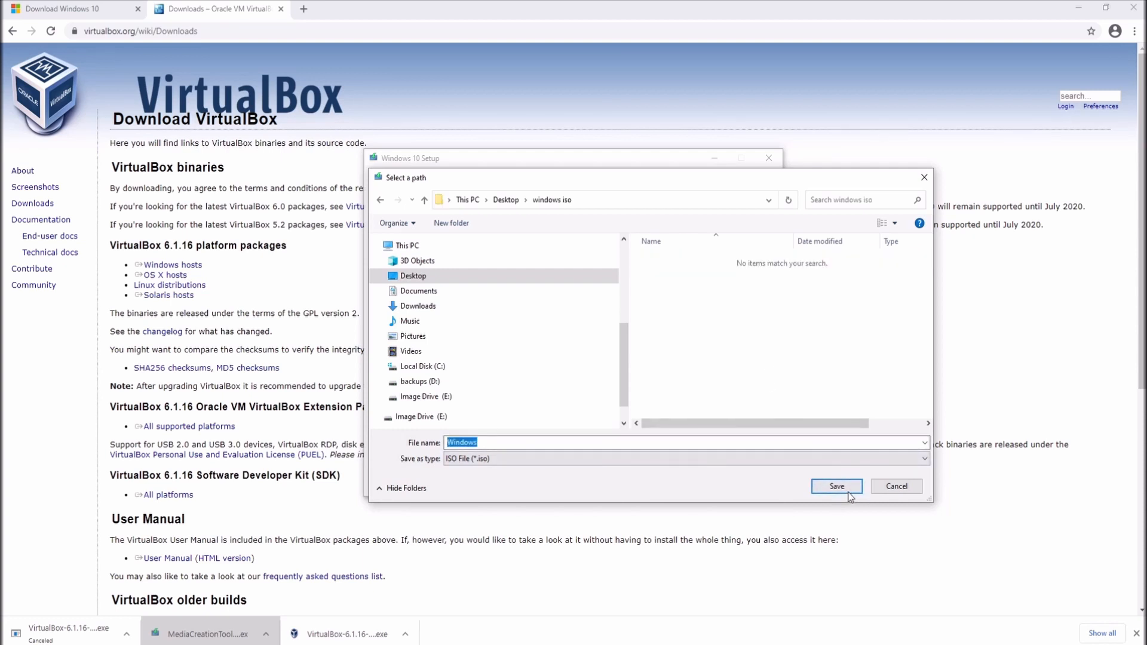
{"action": "left_click", "coordinate": [837, 486]}
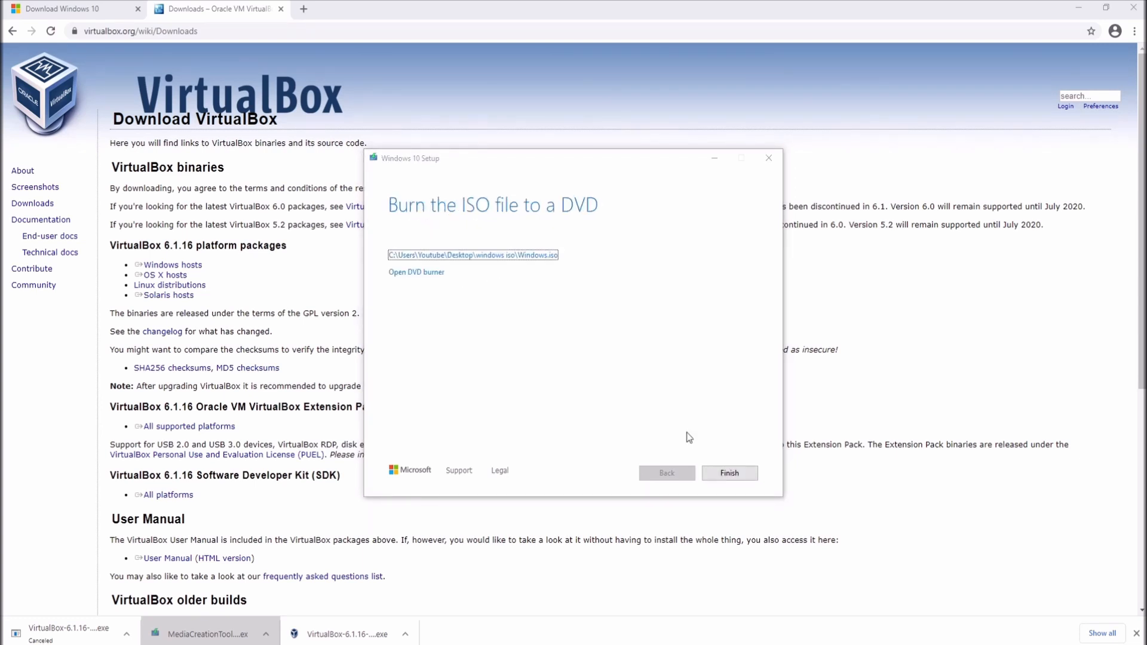
{"action": "left_click", "coordinate": [735, 471]}
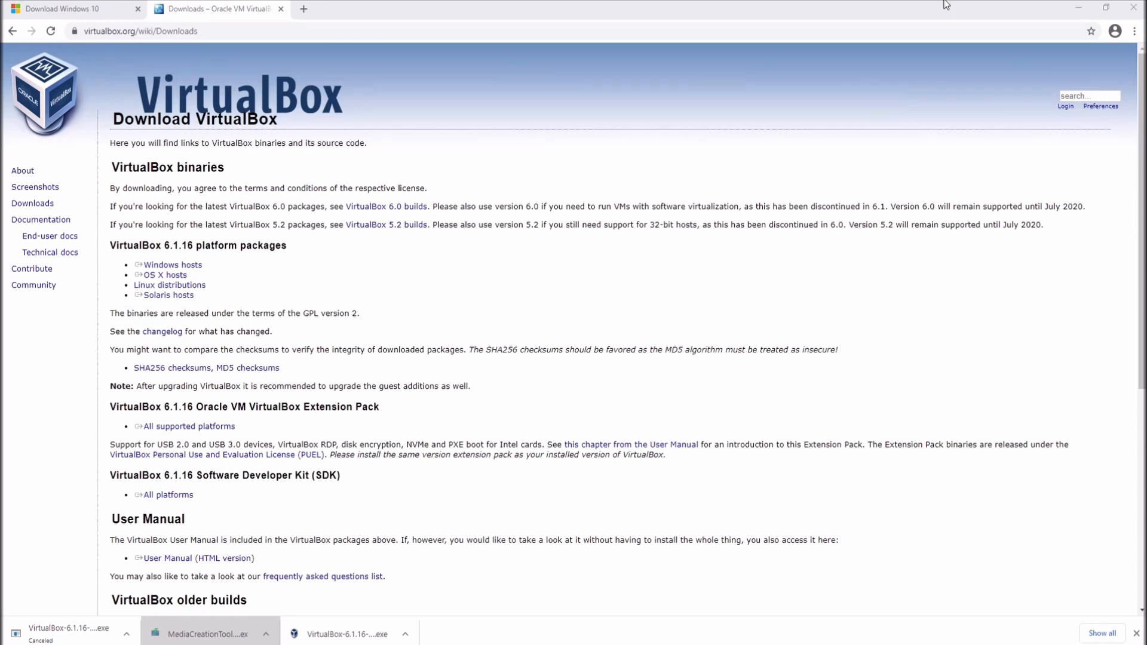
- Check the Windows ISO file inside the desktop's "windows iso" folder and place the folder apart from the other icons
{"action": "left_click", "coordinate": [1075, 7]}
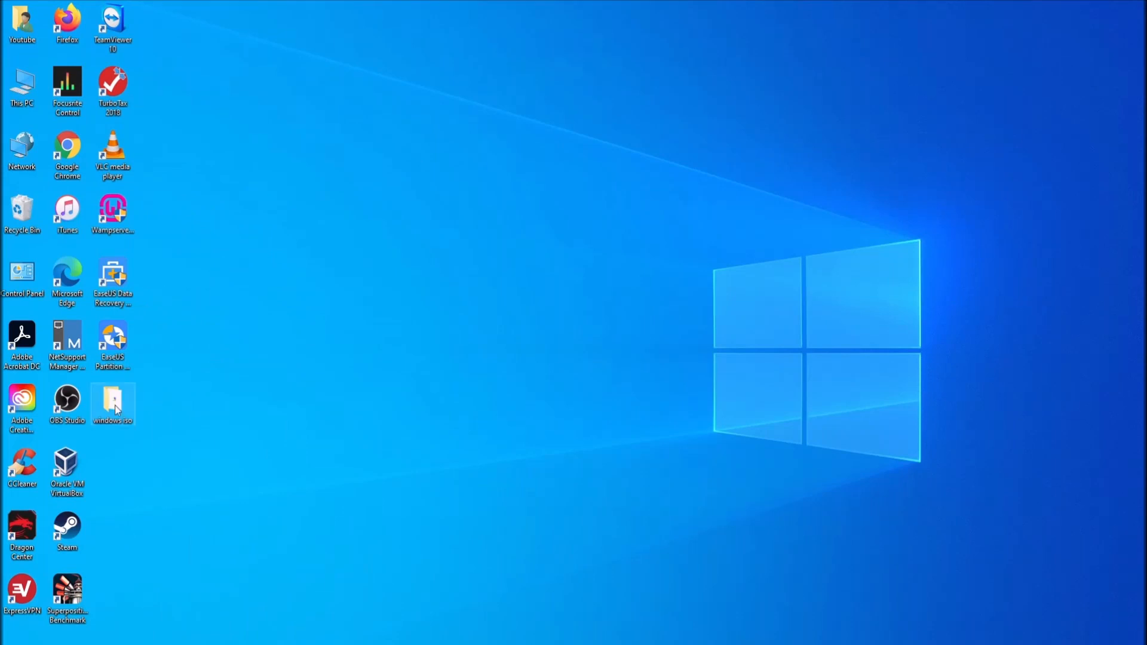
{"action": "left_click_drag", "start_coordinate": [117, 410], "coordinate": [481, 157]}
{"action": "left_click", "coordinate": [492, 227]}
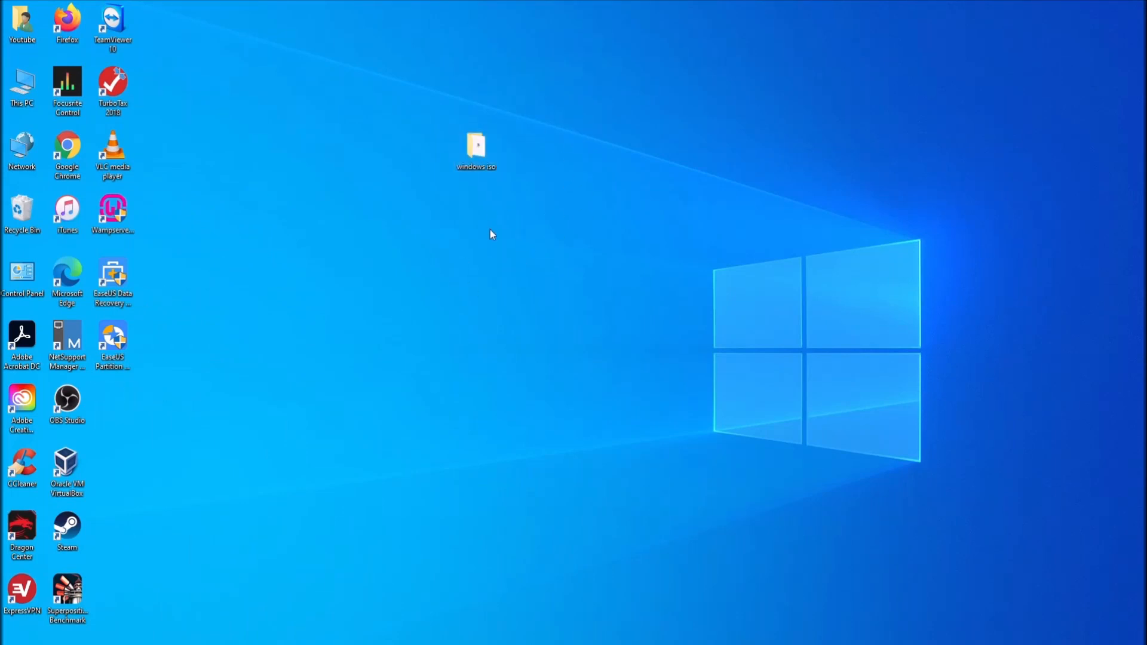
{"action": "double_click", "coordinate": [476, 147]}
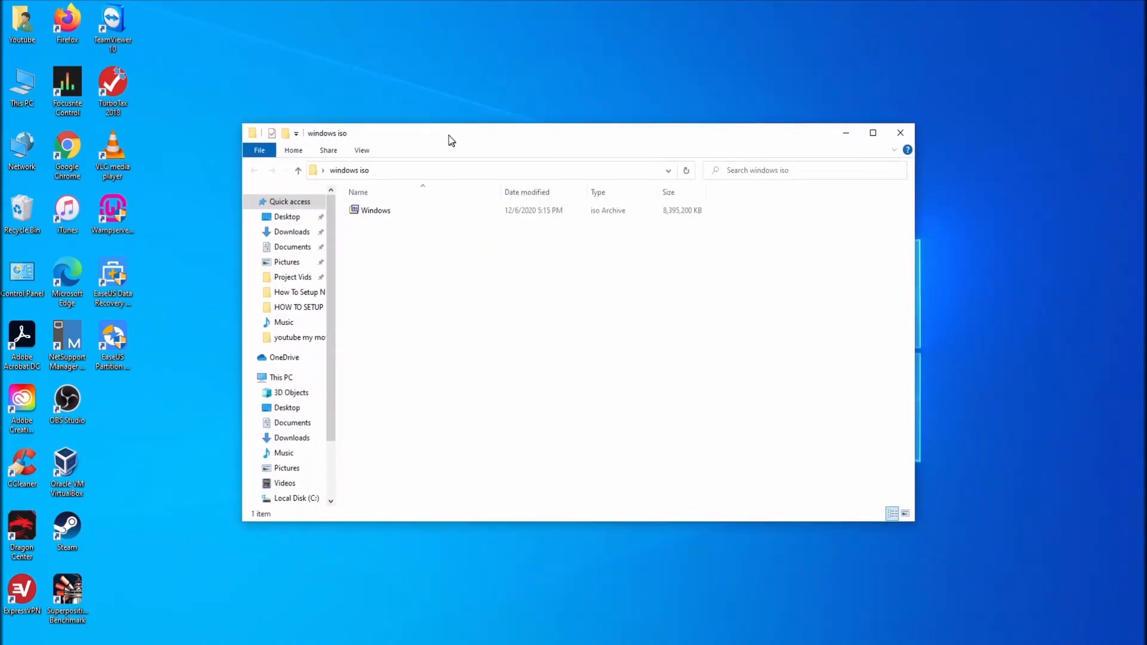
{"action": "left_click", "coordinate": [368, 210]}
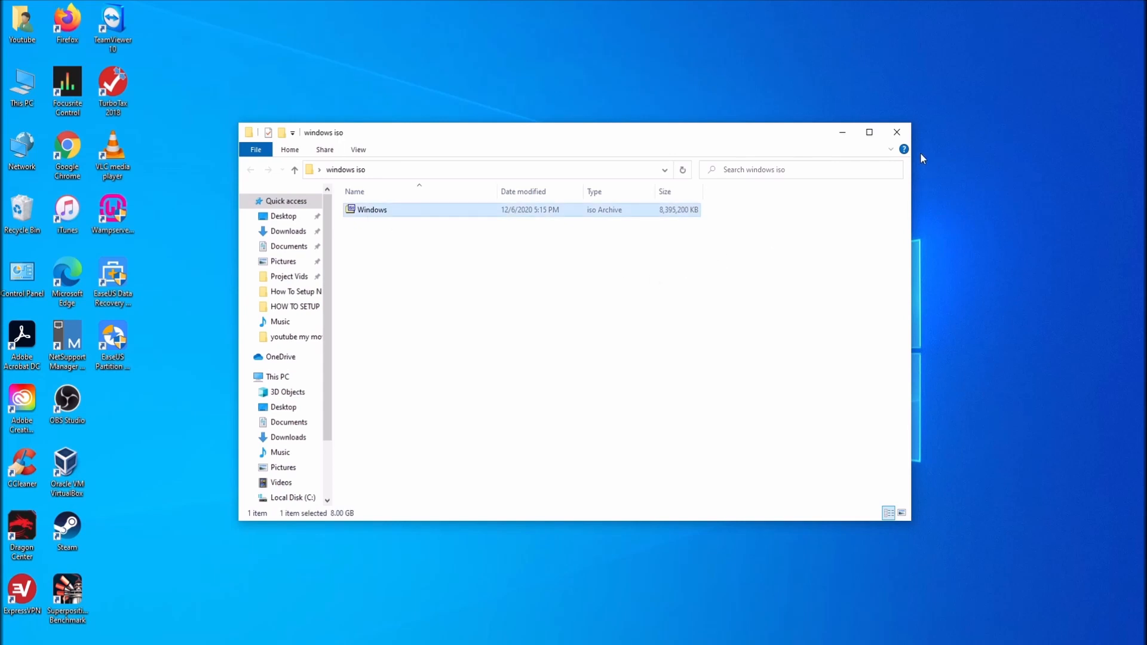
{"action": "left_click", "coordinate": [897, 133]}
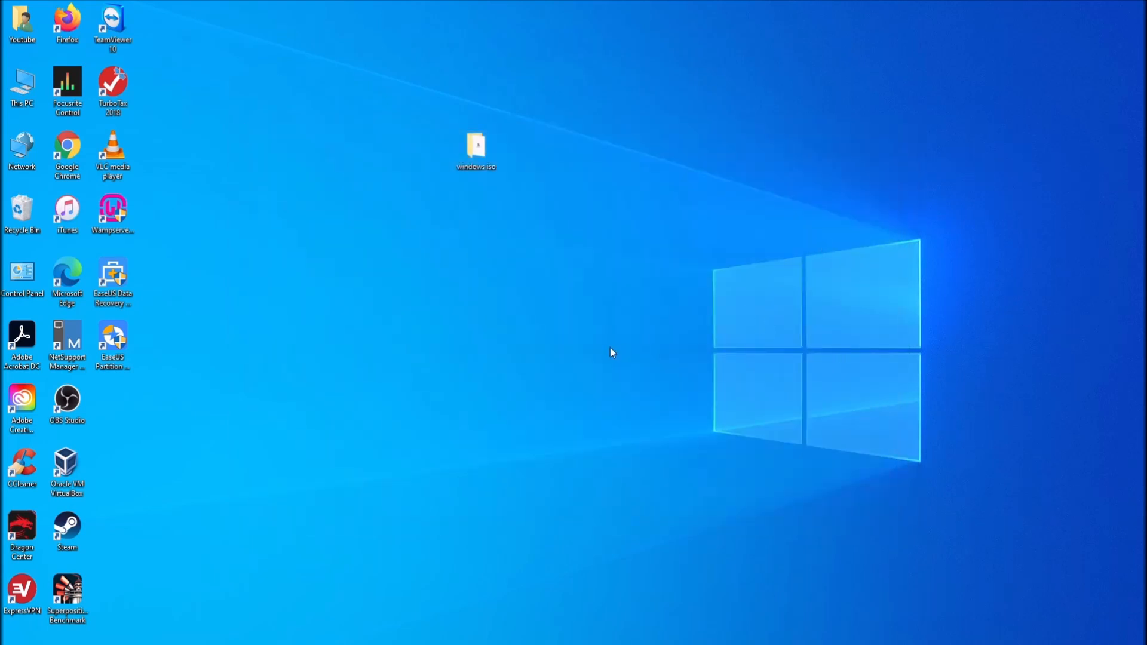
{"action": "left_click_drag", "start_coordinate": [476, 146], "coordinate": [250, 87]}
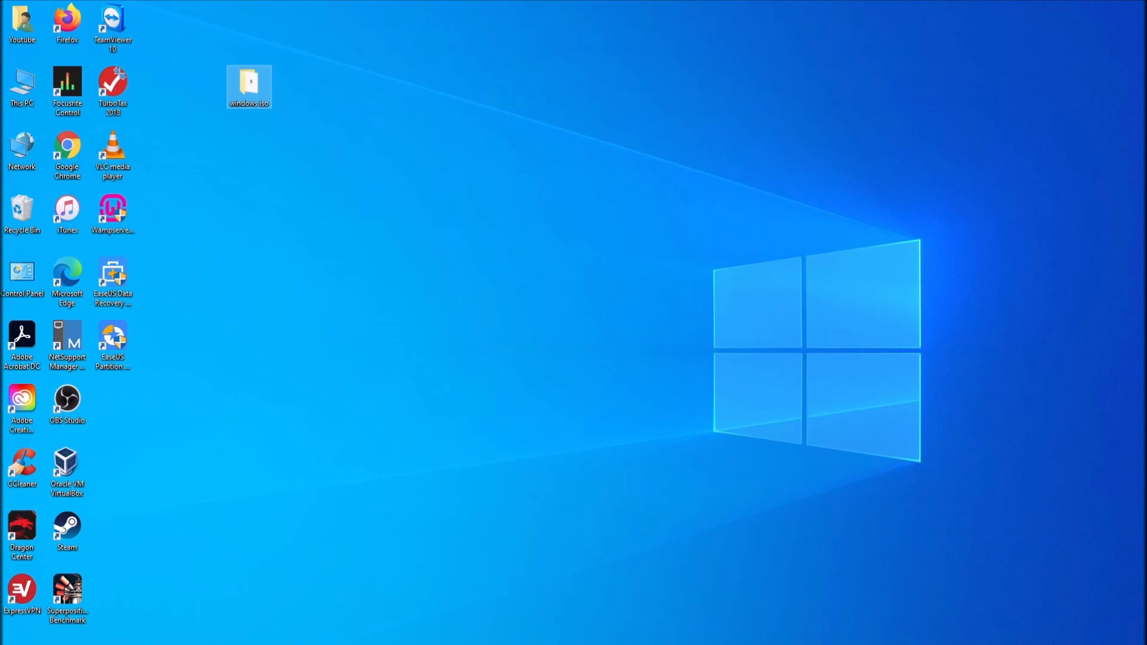
- Switch back to the VirtualBox downloads page in Chrome, run the downloaded VirtualBox 6.1.16 installer and pass its welcome page
{"action": "left_click", "coordinate": [309, 644]}
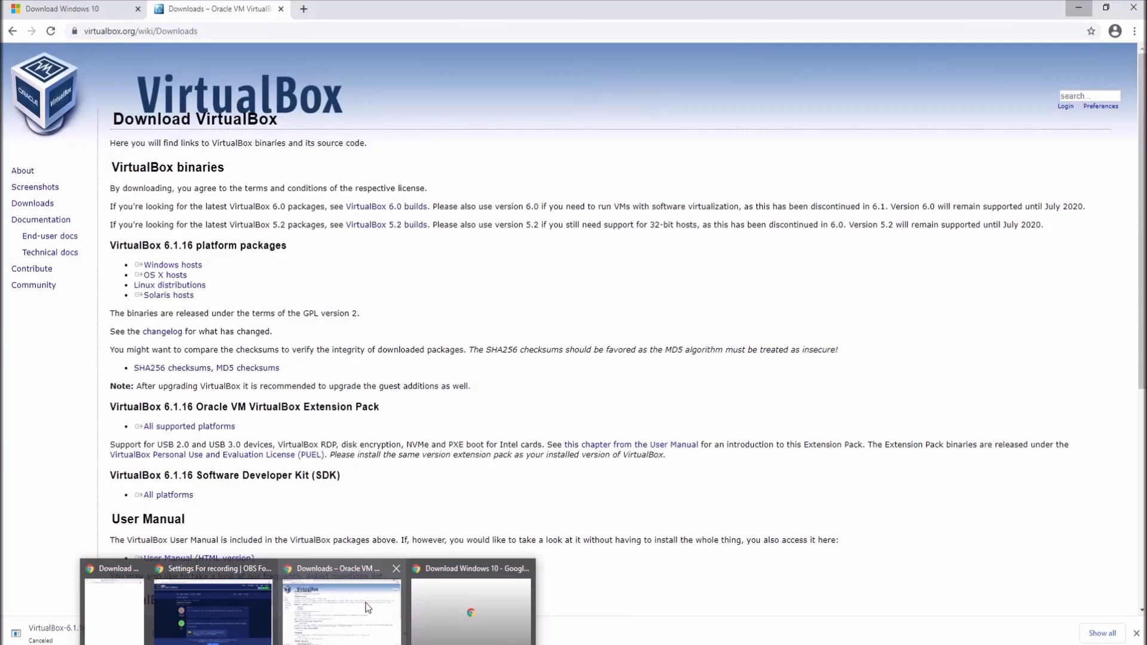
{"action": "left_click", "coordinate": [365, 604]}
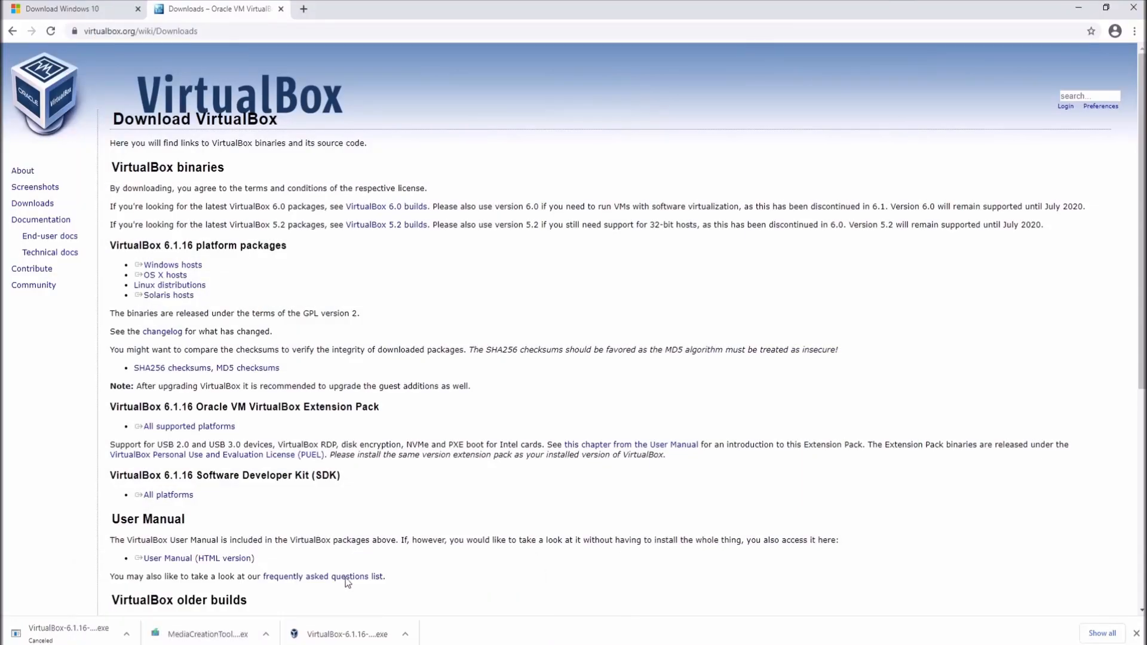
{"action": "left_click", "coordinate": [357, 634]}
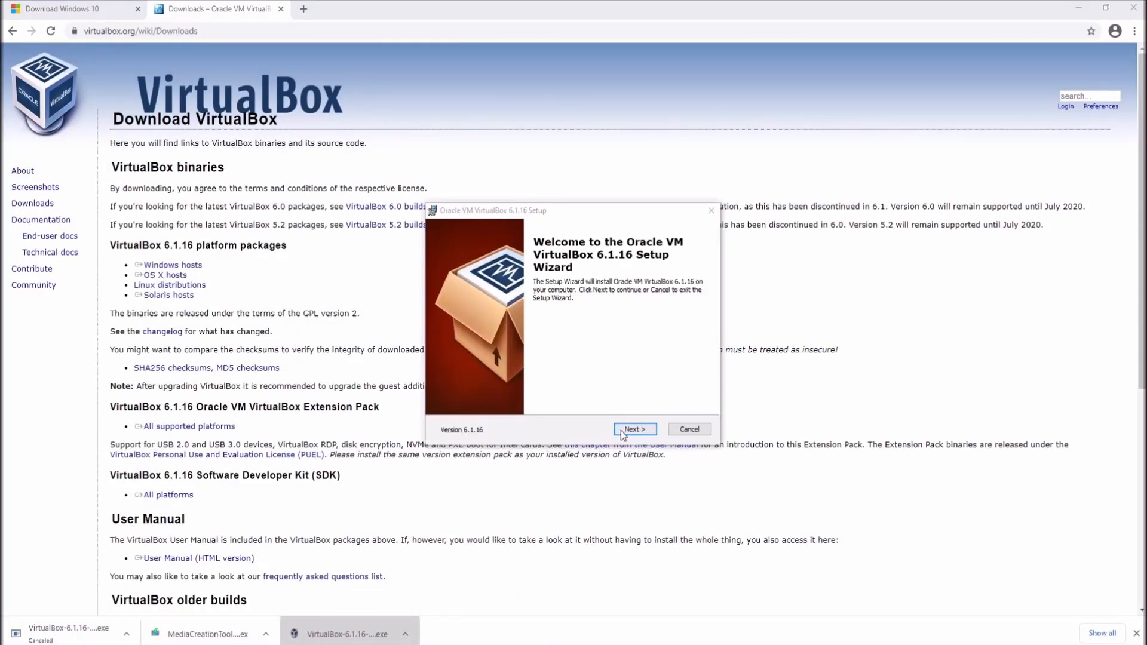
{"action": "left_click", "coordinate": [626, 430]}
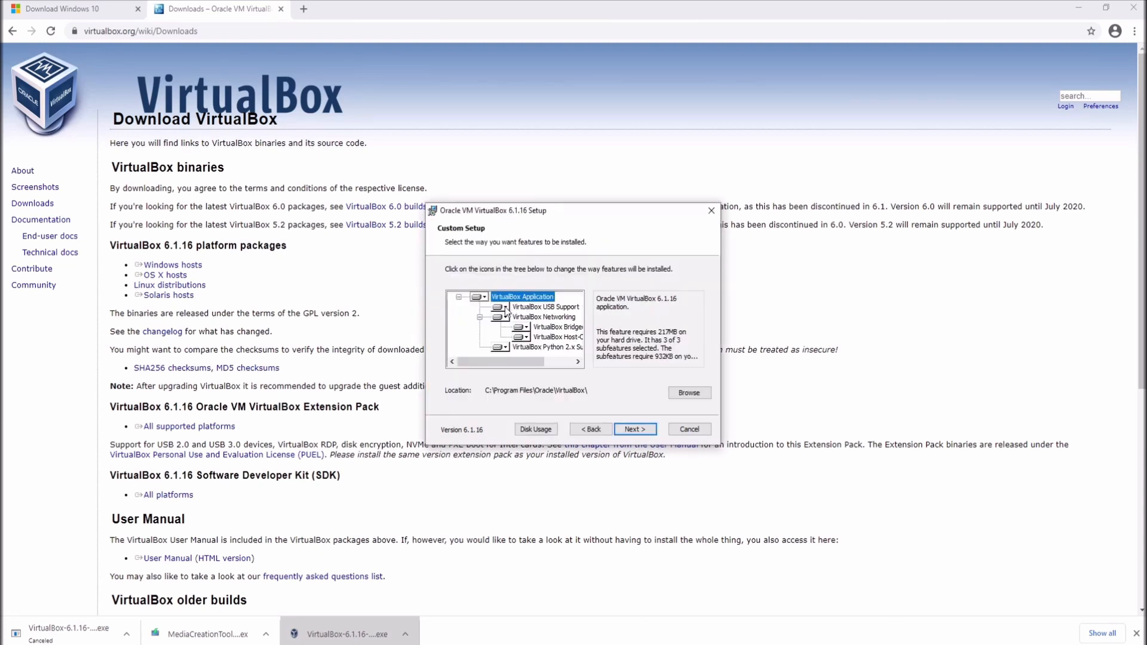
- Set the VirtualBox USB Support and VirtualBox Networking features to be installed on the local hard drive
{"action": "left_click", "coordinate": [502, 309]}
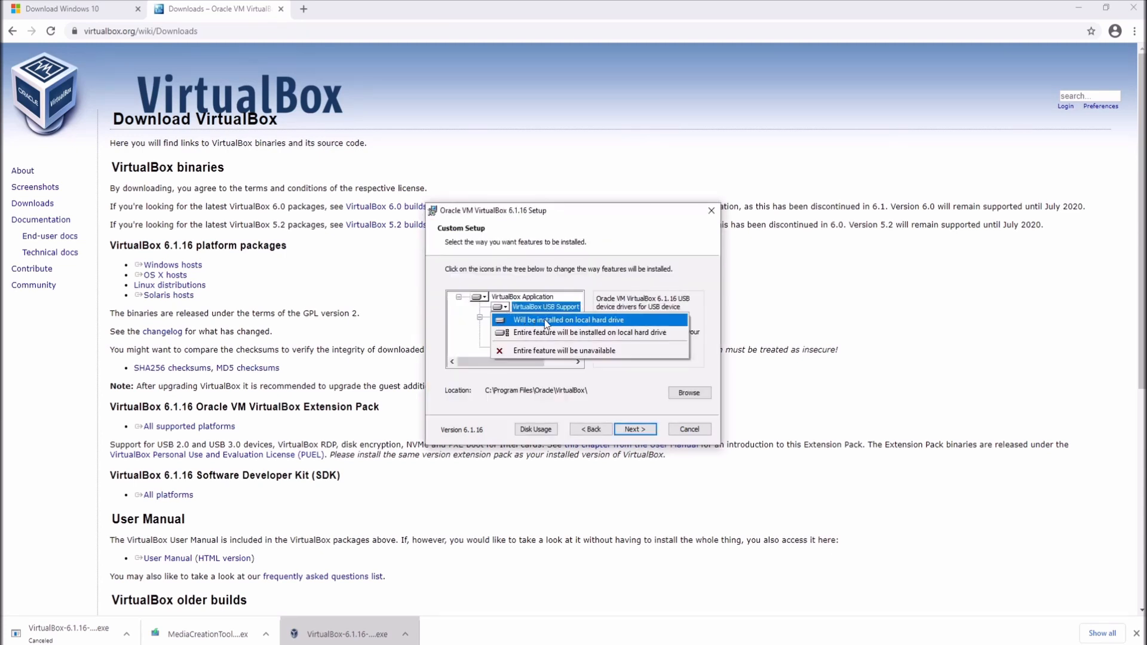
{"action": "left_click", "coordinate": [565, 321]}
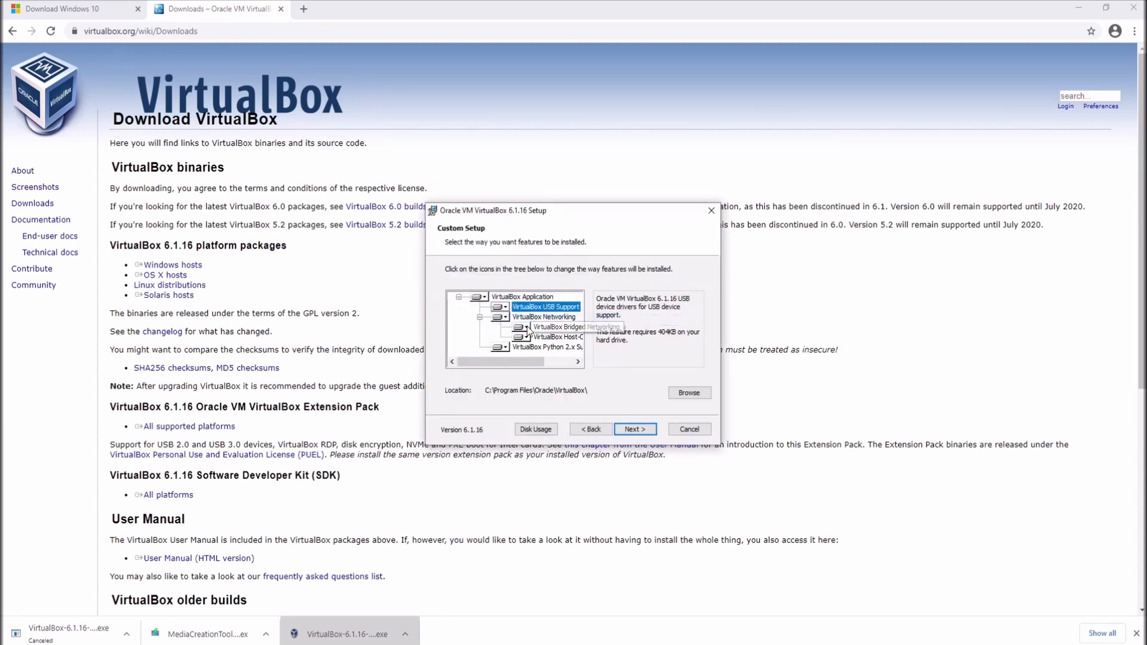
{"action": "left_click", "coordinate": [501, 318]}
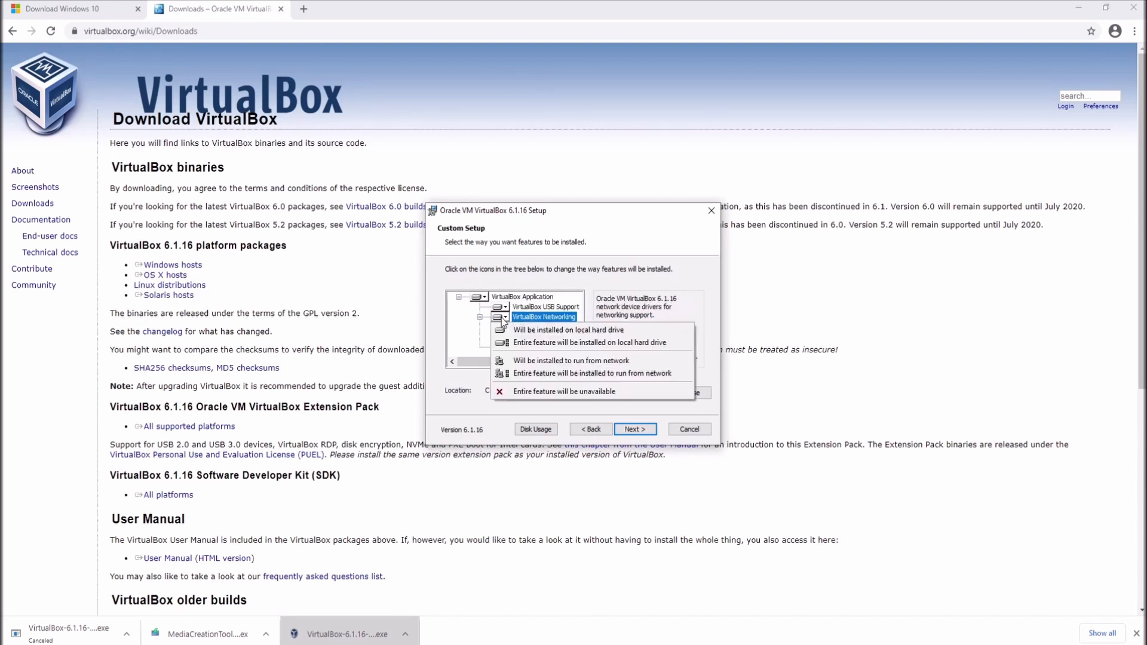
{"action": "left_click", "coordinate": [527, 334]}
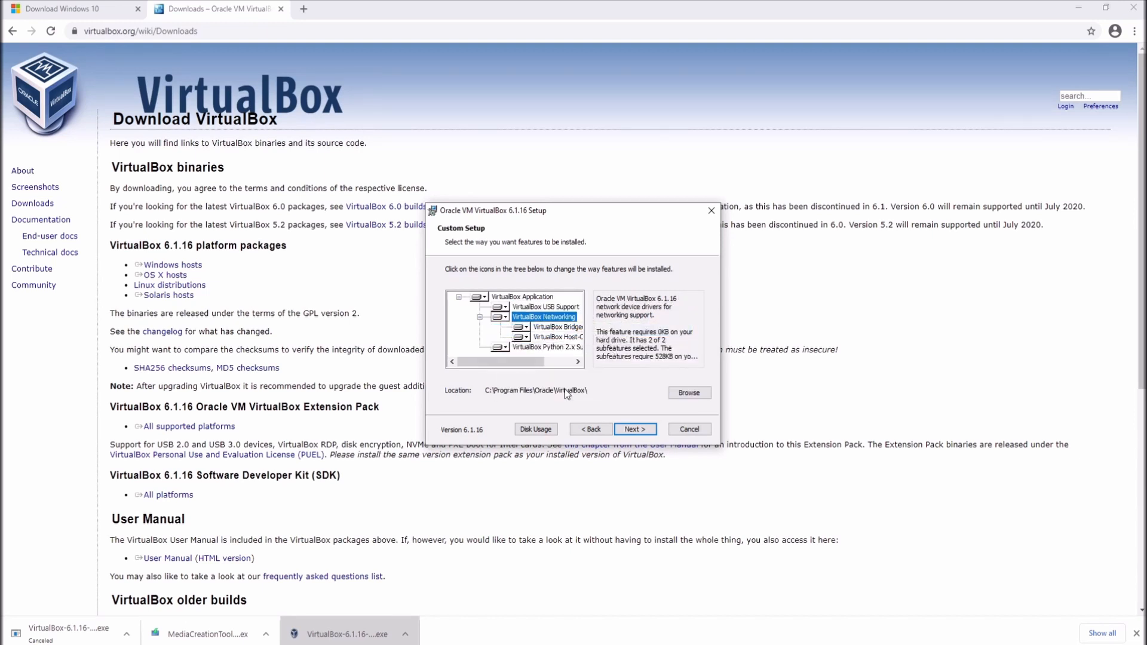
- Keep the default install location and all shortcut and file association options, and agree to the network interface reset
{"action": "left_click", "coordinate": [646, 431]}
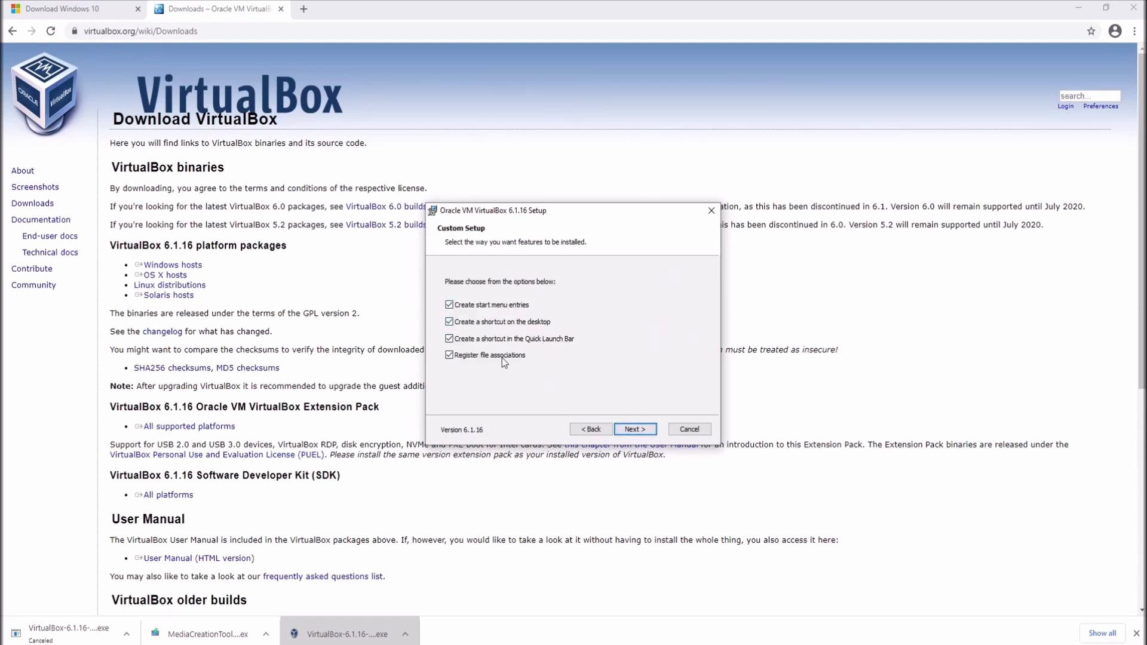
{"action": "left_click", "coordinate": [636, 428]}
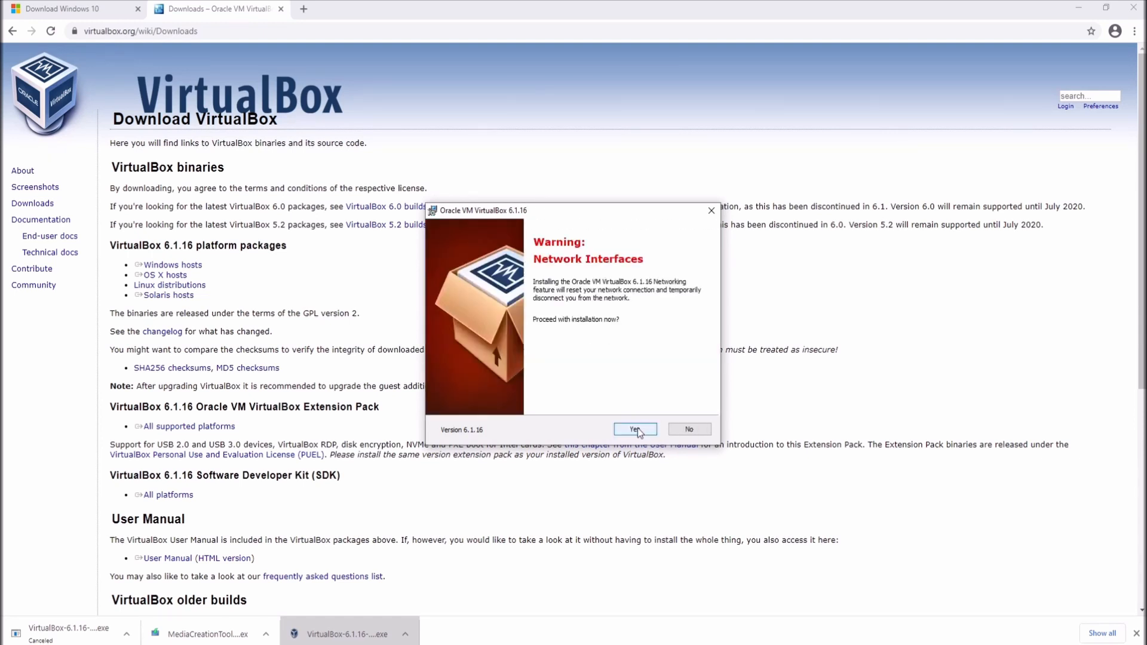
{"action": "left_click", "coordinate": [635, 430]}
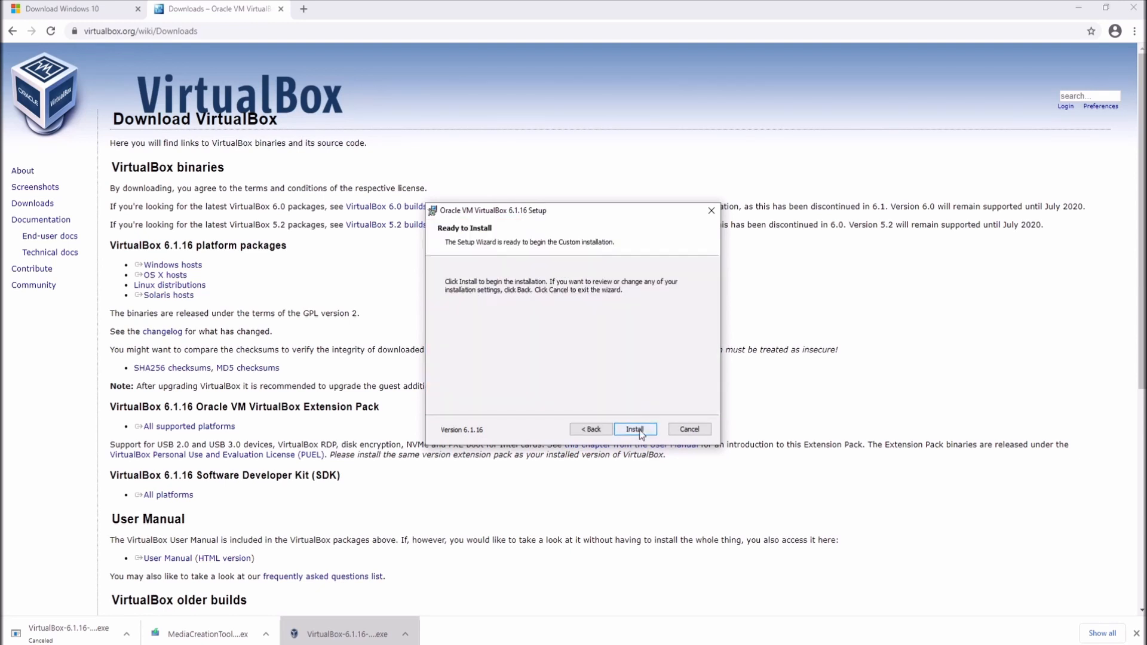
- Install VirtualBox 6.1.16, finish the setup with the option to start it after installation, and minimize the browser
{"action": "left_click", "coordinate": [635, 429]}
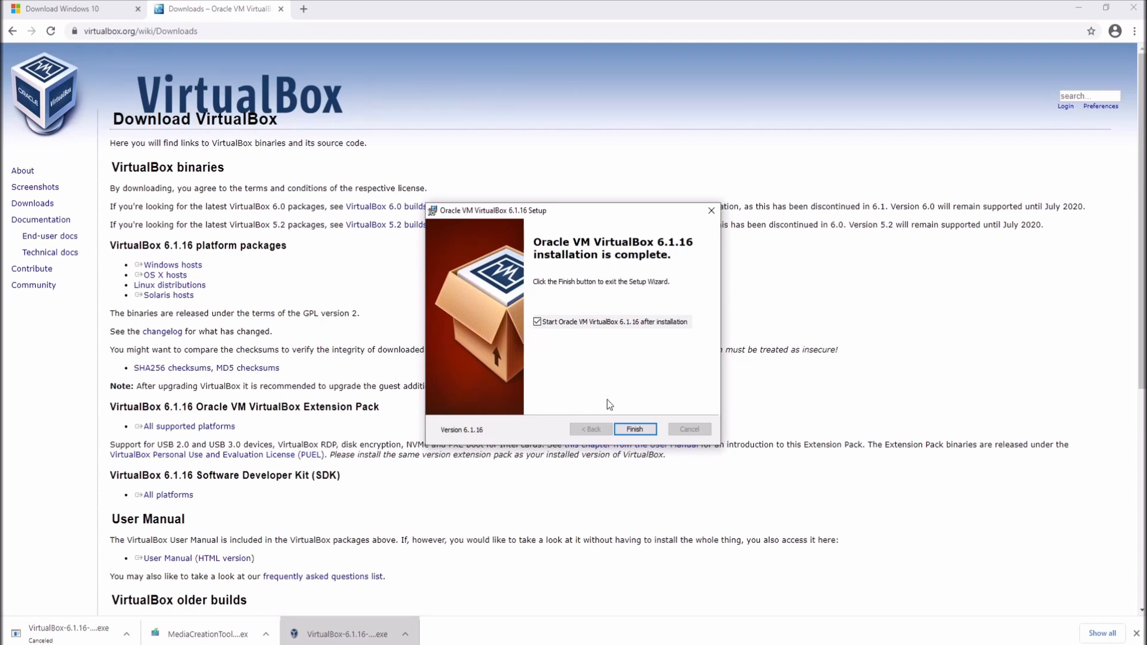
{"action": "left_click", "coordinate": [634, 429]}
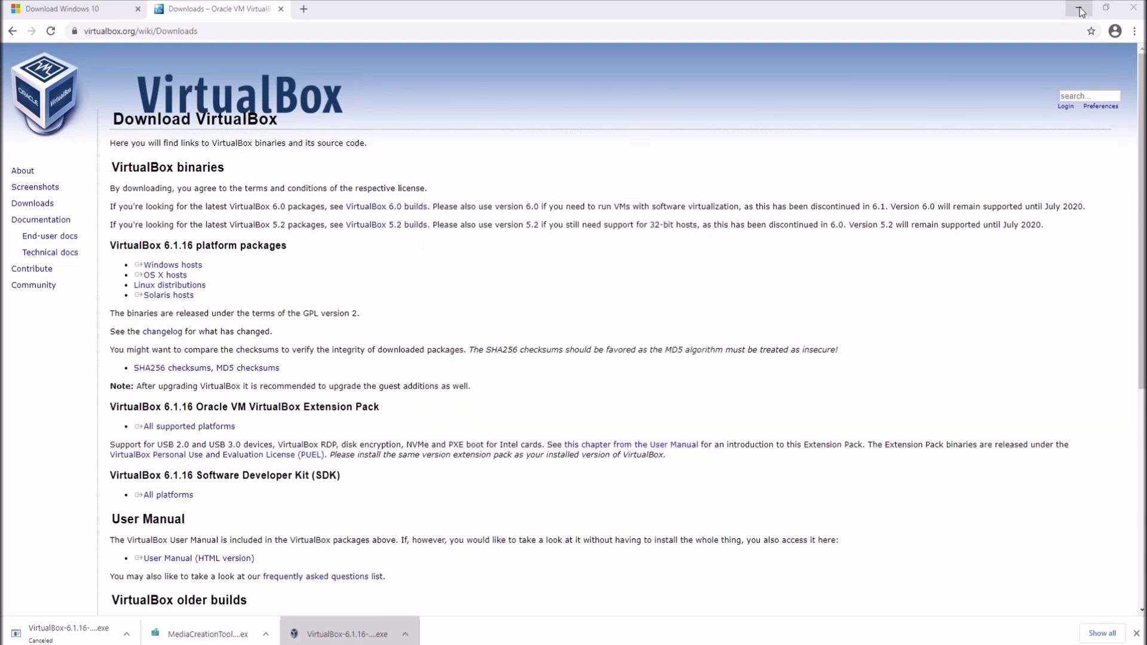
{"action": "left_click", "coordinate": [1079, 10]}
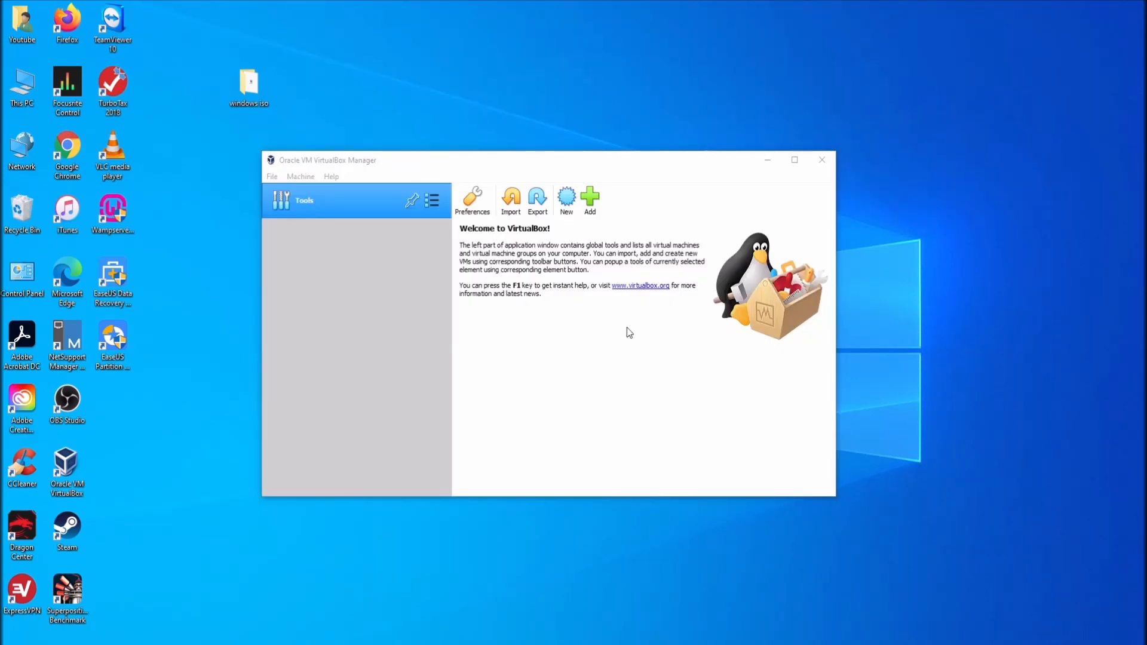
- Start a new virtual machine named "WINDOWS 10" and browse to the backups (D:) drive for its machine folder
{"action": "left_click", "coordinate": [566, 209]}
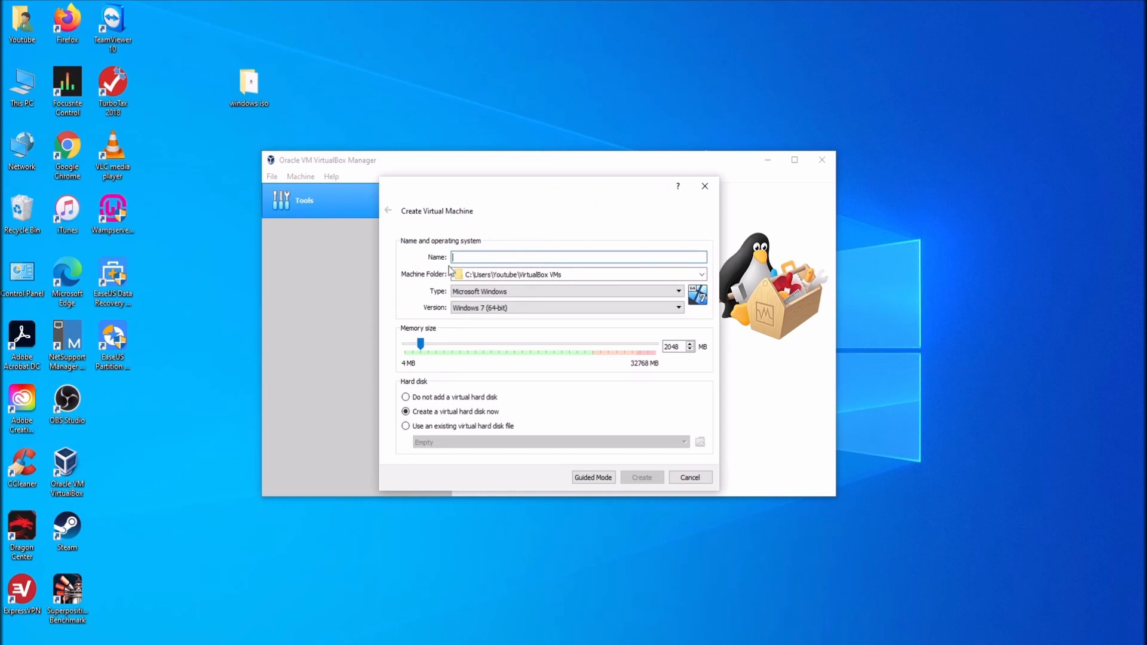
{"action": "type", "text": "WINDOWS 10"}
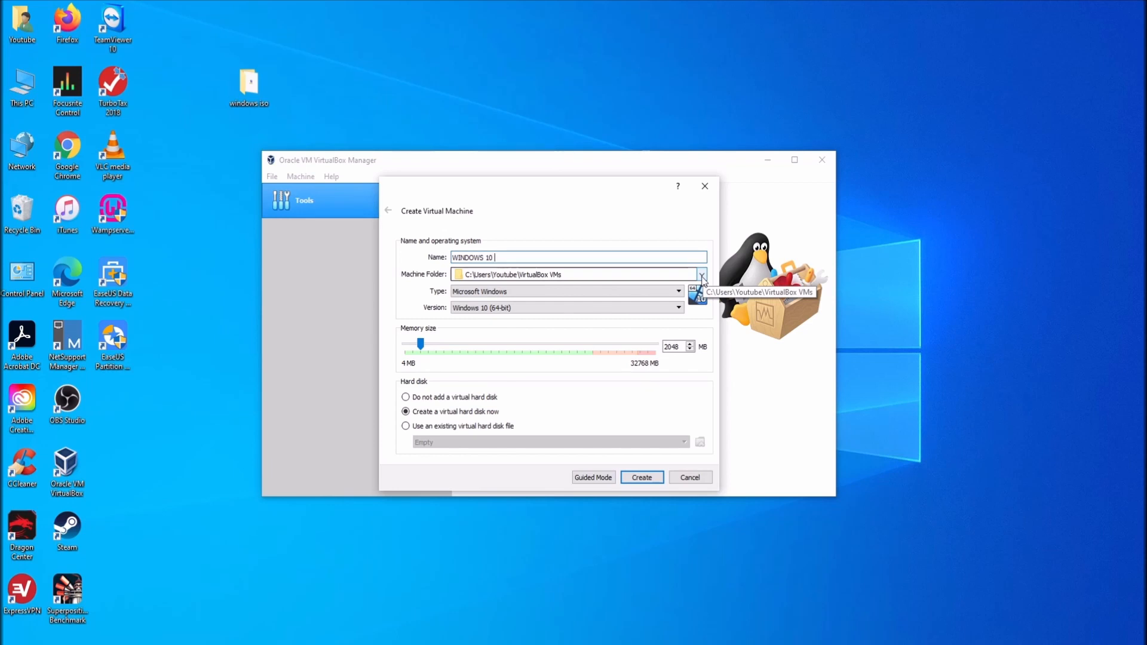
{"action": "left_click", "coordinate": [702, 276]}
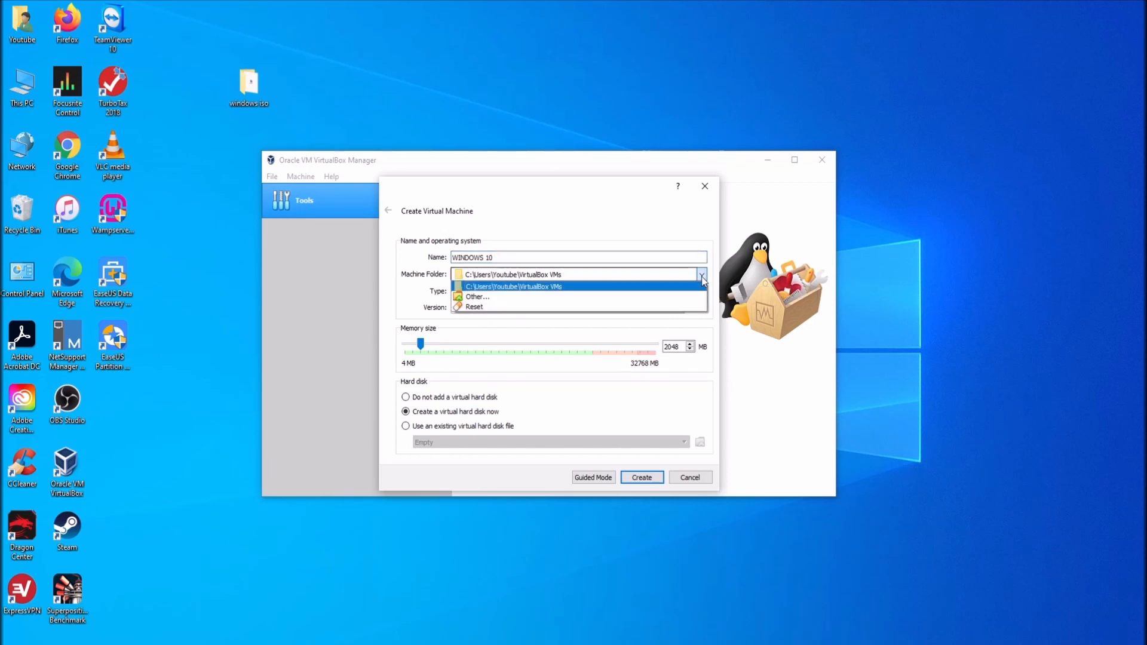
{"action": "left_click", "coordinate": [610, 298]}
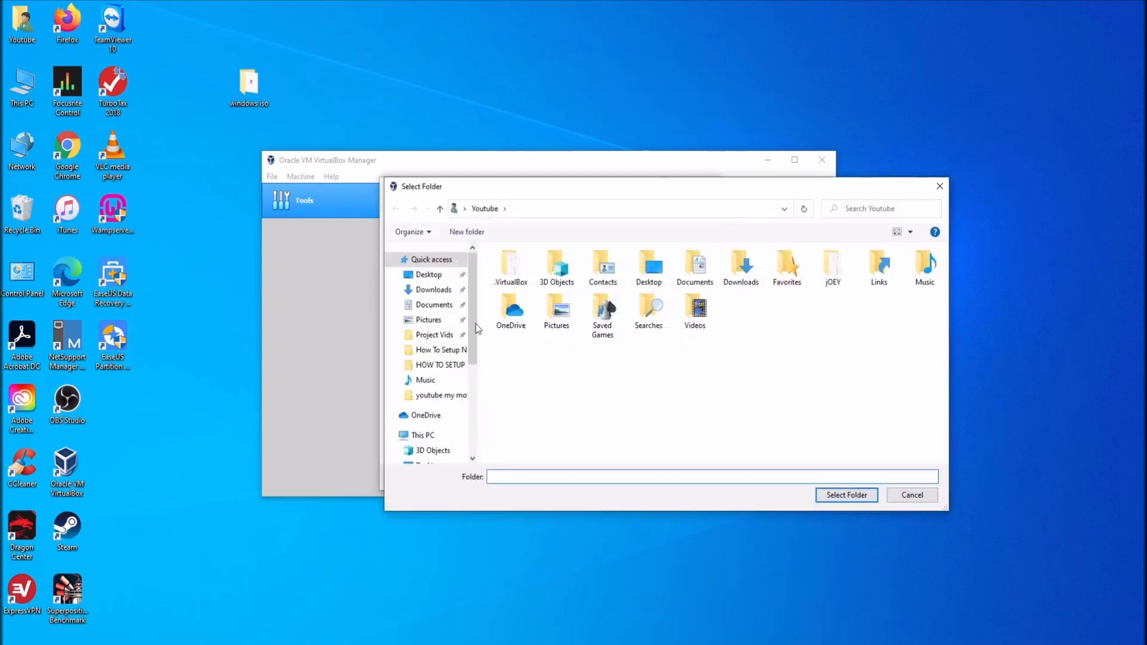
{"action": "scroll", "coordinate": [437, 445], "scroll_direction": "down", "scroll_amount": 2}
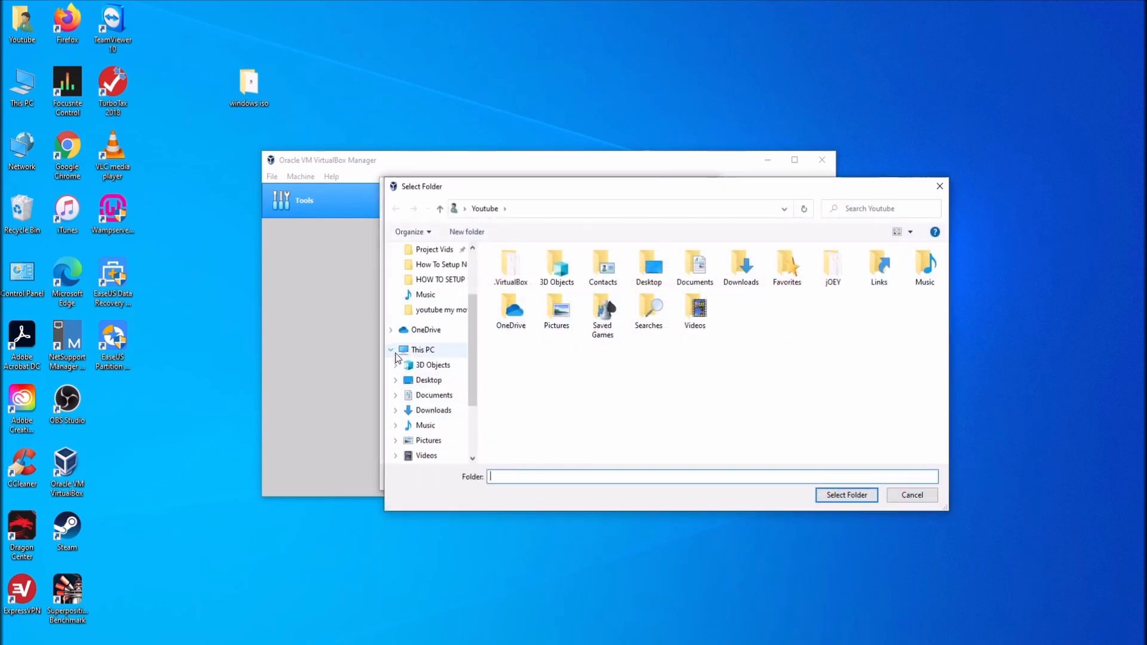
{"action": "scroll", "coordinate": [401, 406], "scroll_direction": "down", "scroll_amount": 3}
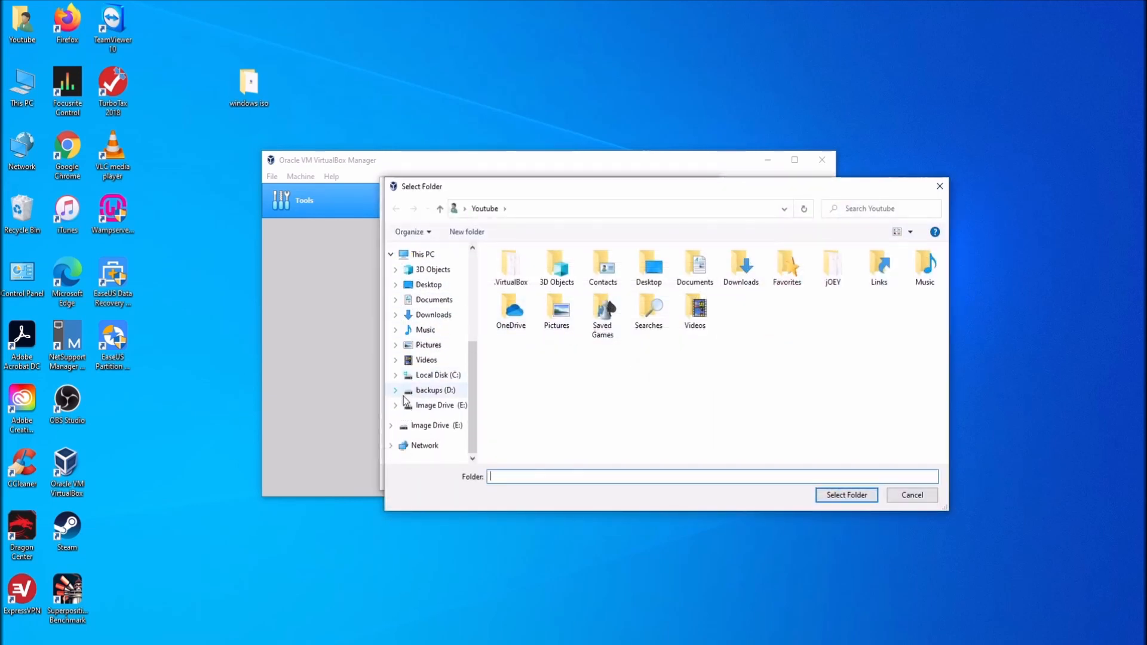
{"action": "left_click", "coordinate": [436, 393]}
- Create a folder named "WINDOWS 10 YOUTUBE" on the D: drive and choose it as the machine folder
{"action": "right_click", "coordinate": [586, 410]}
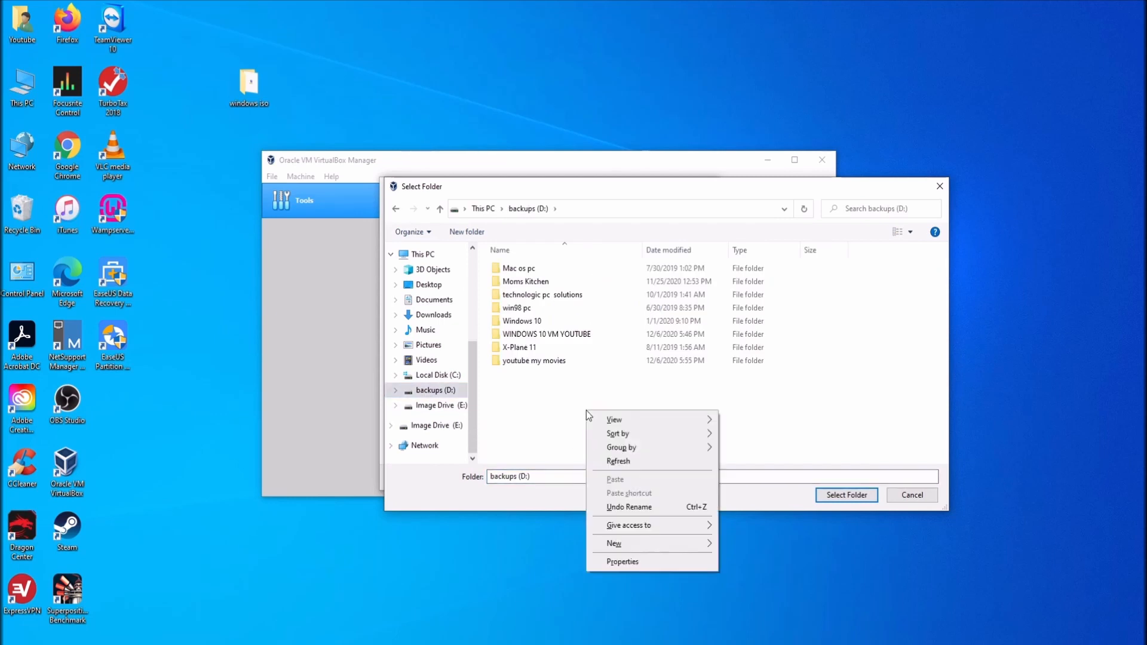
{"action": "mouse_move", "coordinate": [627, 543]}
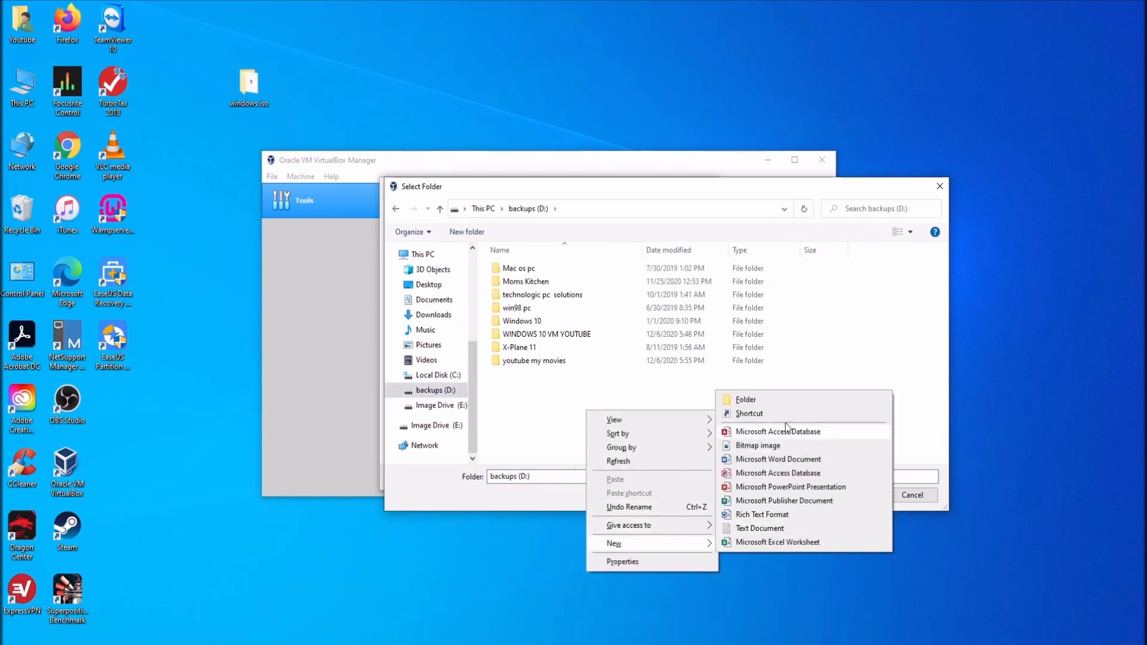
{"action": "left_click", "coordinate": [765, 399]}
{"action": "type", "text": "WINDOWS 10"}
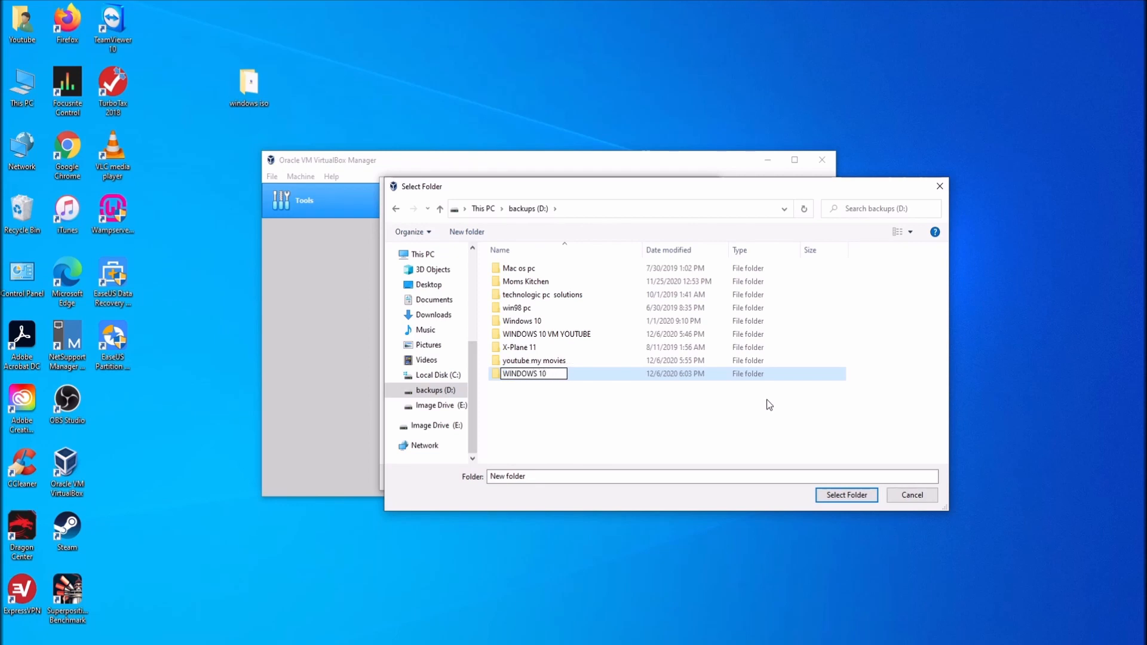
{"action": "type", "text": " YOUTUBE"}
{"action": "left_click", "coordinate": [846, 497]}
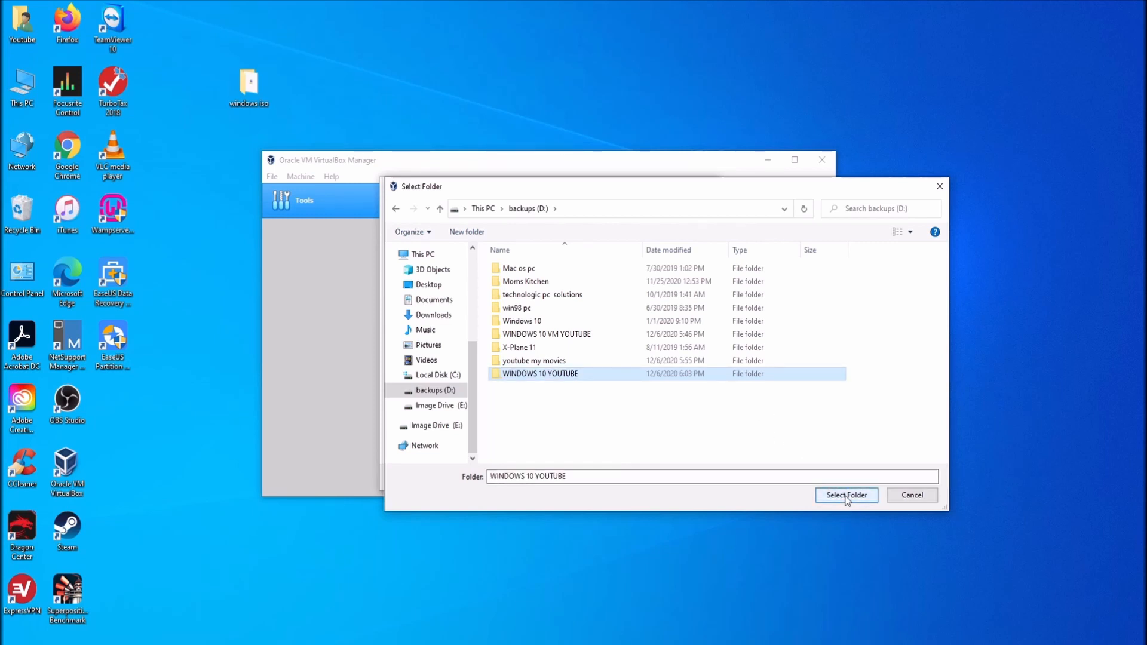
{"action": "left_click", "coordinate": [845, 495]}
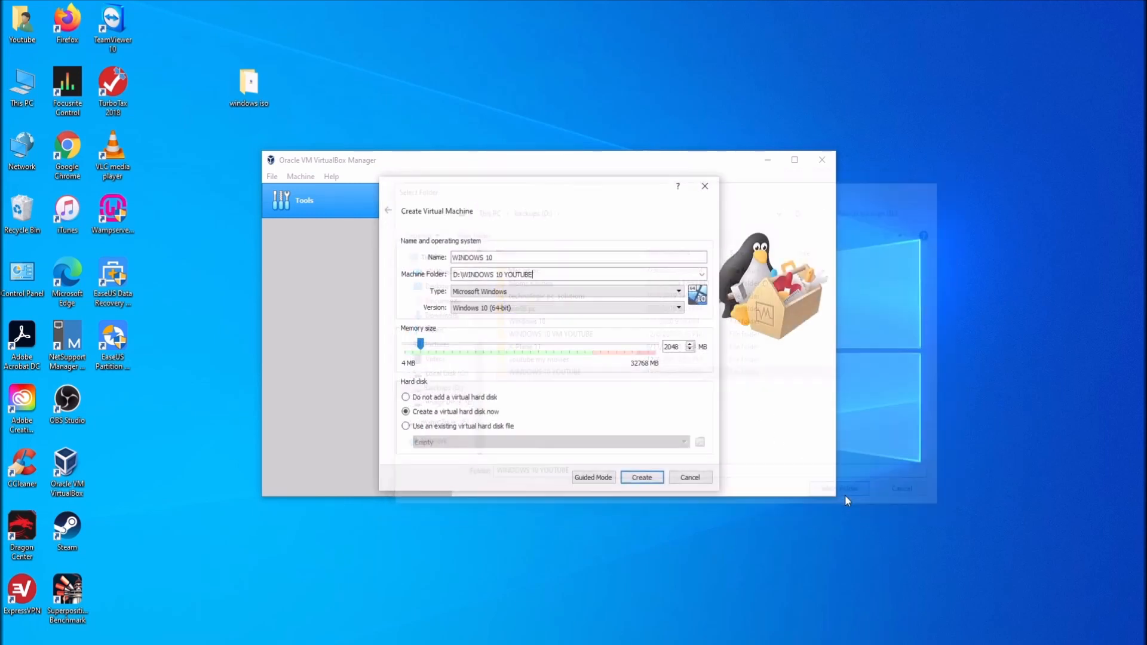
- Keep the type Microsoft Windows and version Windows 10 (64-bit), set the memory size to 4096 MB, and proceed to the virtual hard disk
{"action": "left_click", "coordinate": [508, 293]}
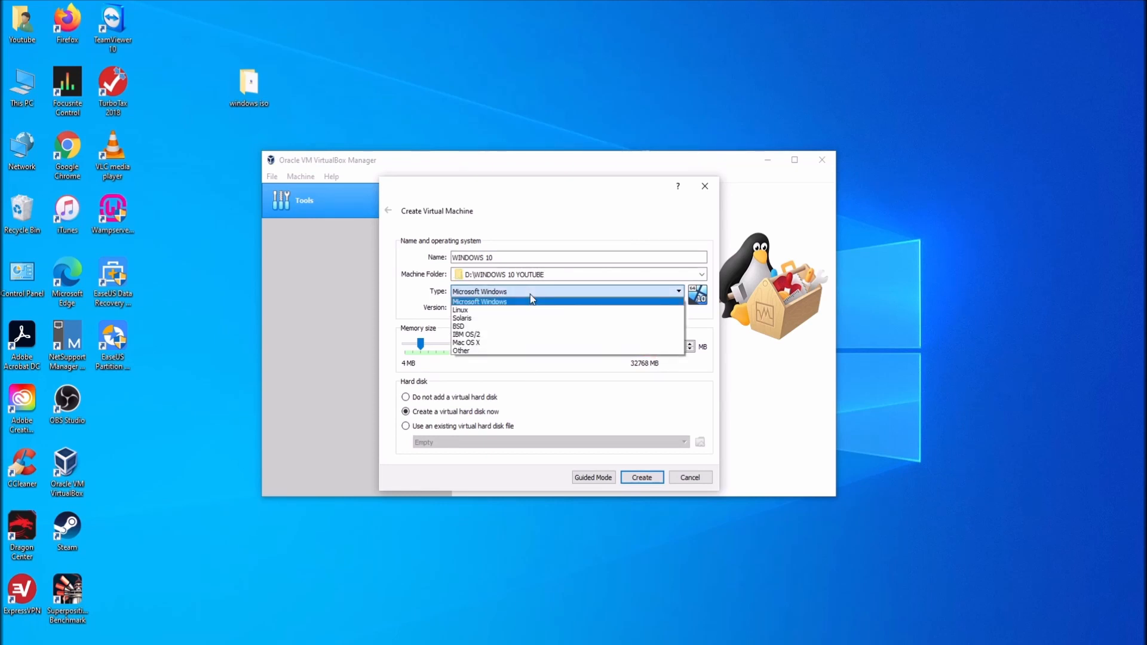
{"action": "left_click", "coordinate": [530, 295]}
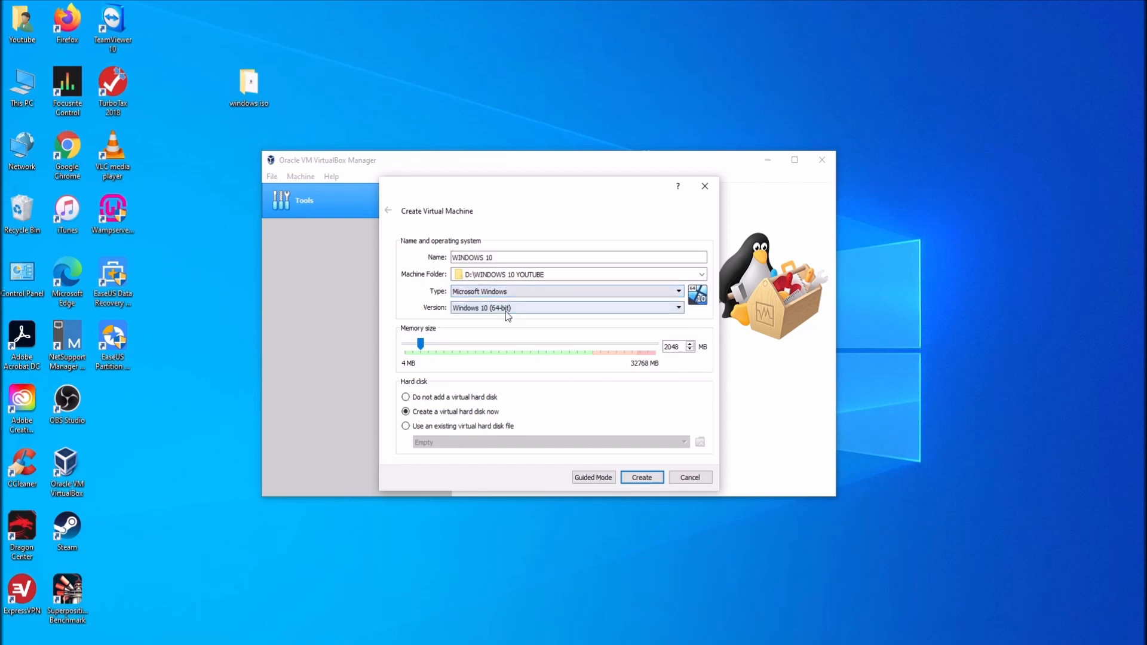
{"action": "left_click", "coordinate": [484, 312]}
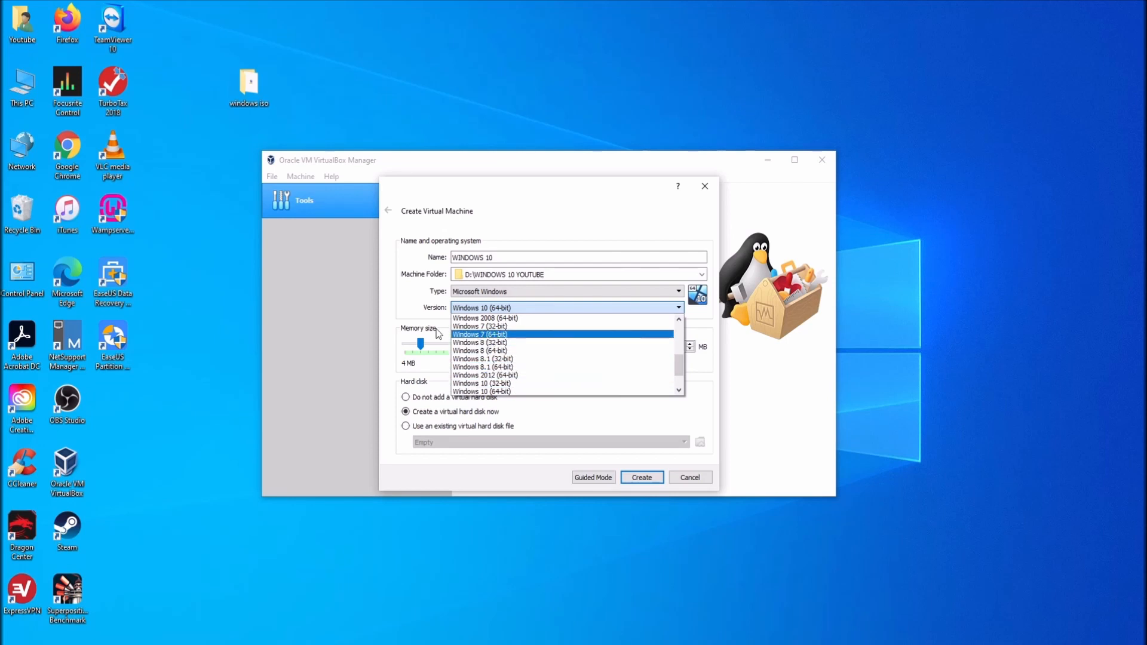
{"action": "left_click", "coordinate": [411, 302]}
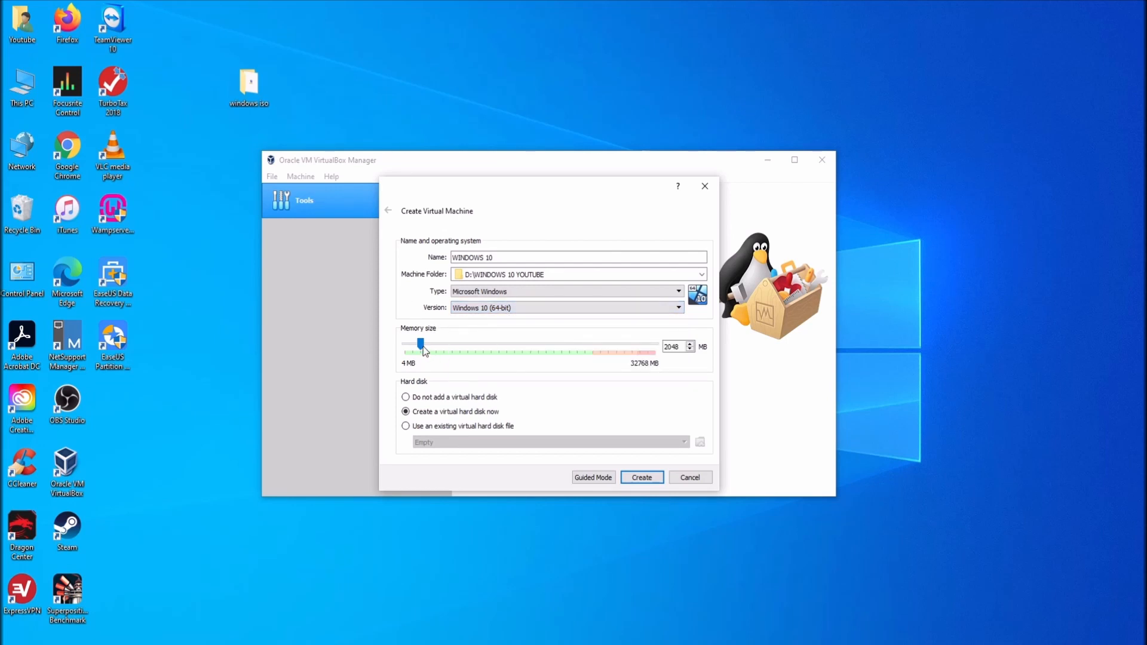
{"action": "mouse_move", "coordinate": [420, 343]}
{"action": "left_mouse_down"}
{"action": "mouse_move", "coordinate": [410, 350]}
{"action": "mouse_move", "coordinate": [435, 353]}
{"action": "left_mouse_up"}
{"action": "left_click", "coordinate": [650, 481]}
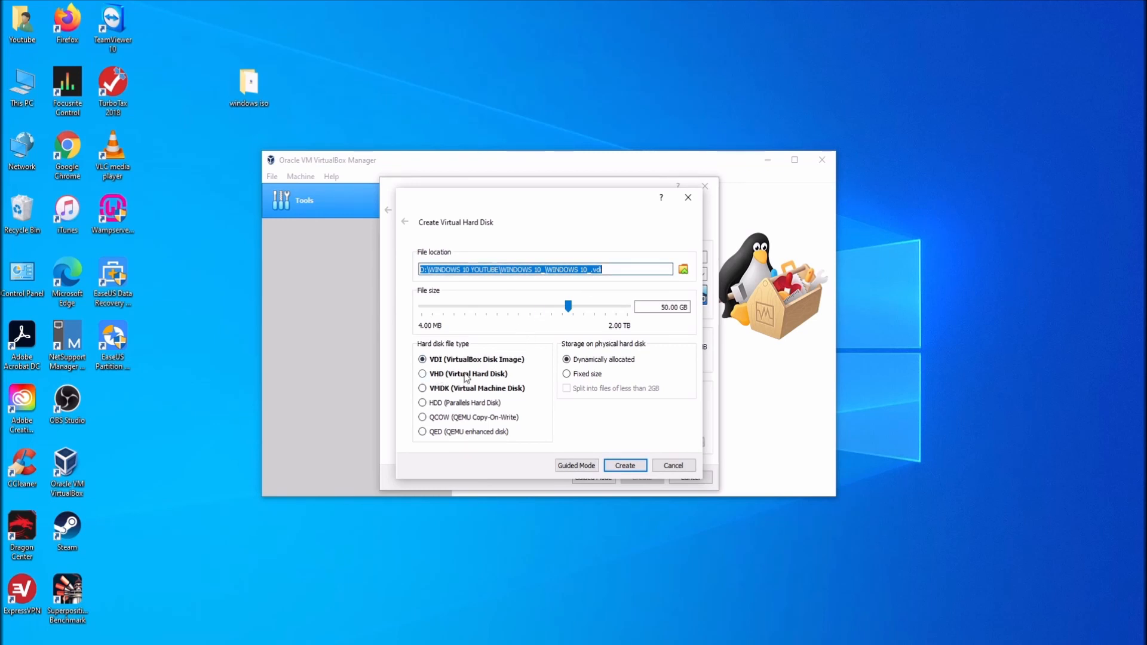
- Create the virtual hard disk as a fixed-size VHD (Virtual Hard Disk) of about 13.67 GB
{"action": "left_click", "coordinate": [489, 376]}
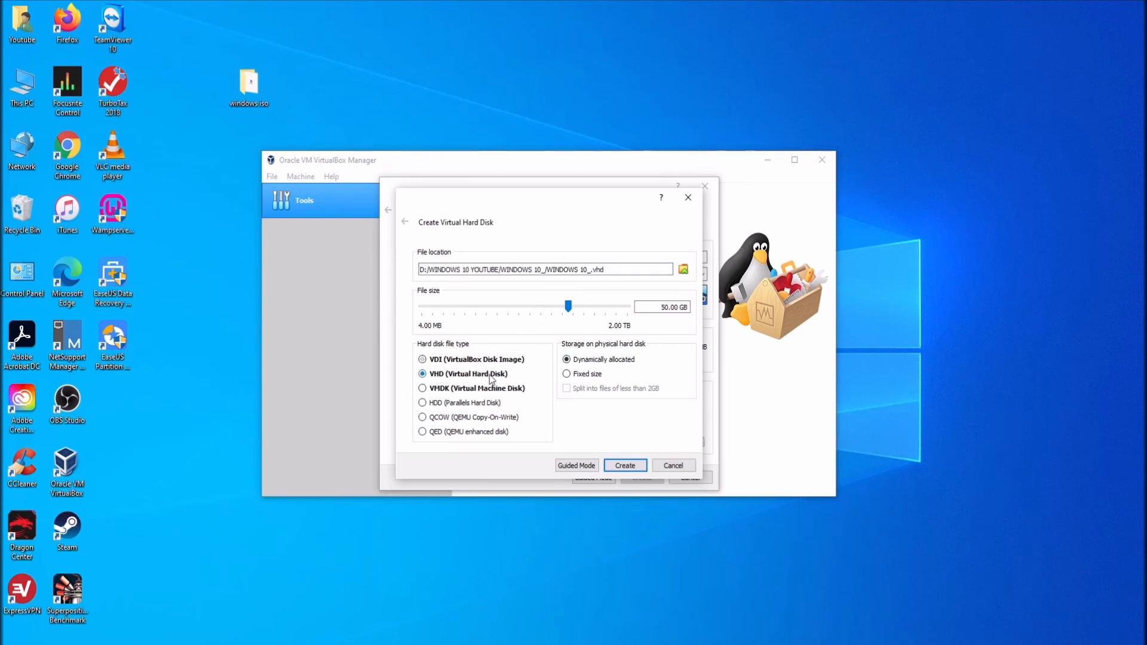
{"action": "left_click", "coordinate": [567, 375]}
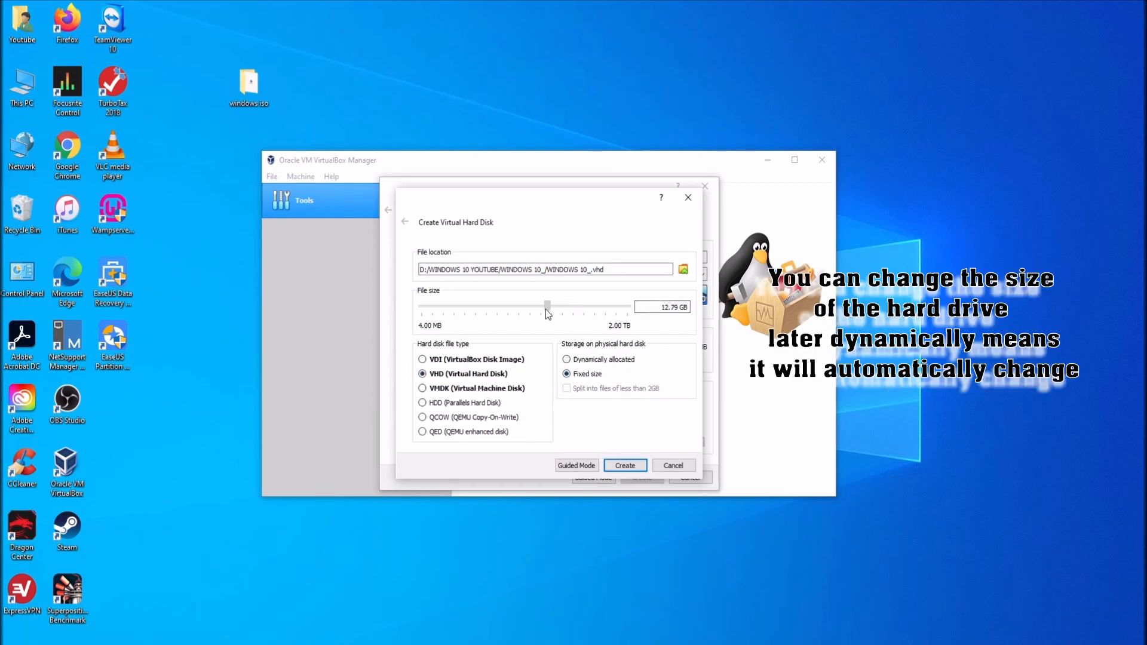
{"action": "left_click_drag", "start_coordinate": [547, 311], "coordinate": [547, 312]}
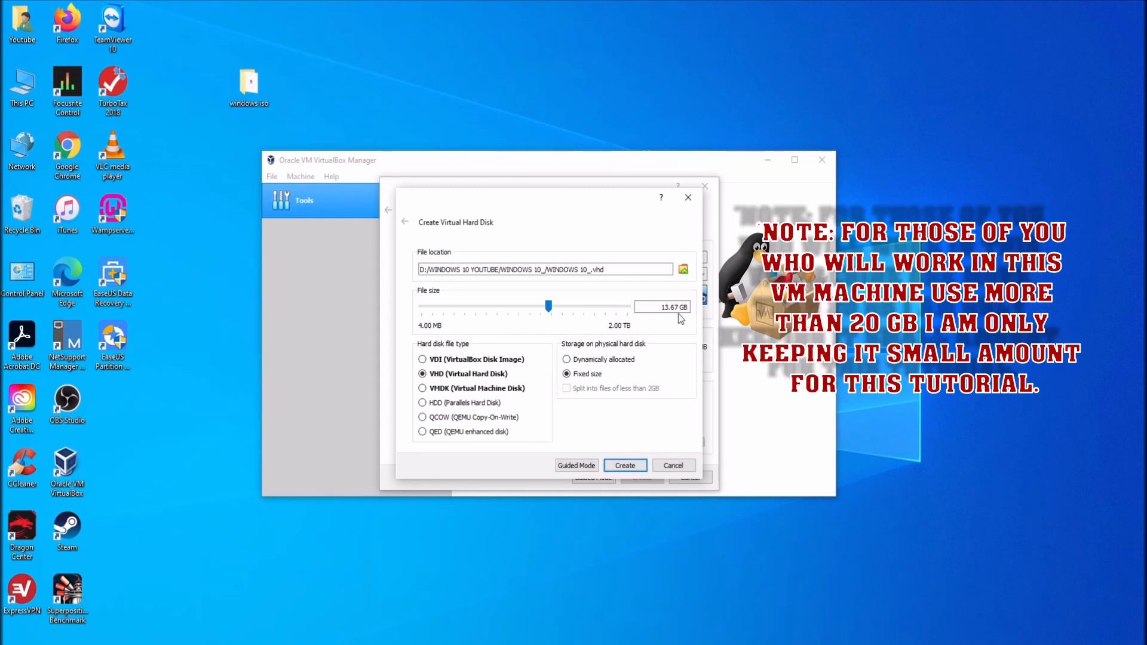
{"action": "left_click", "coordinate": [629, 465]}
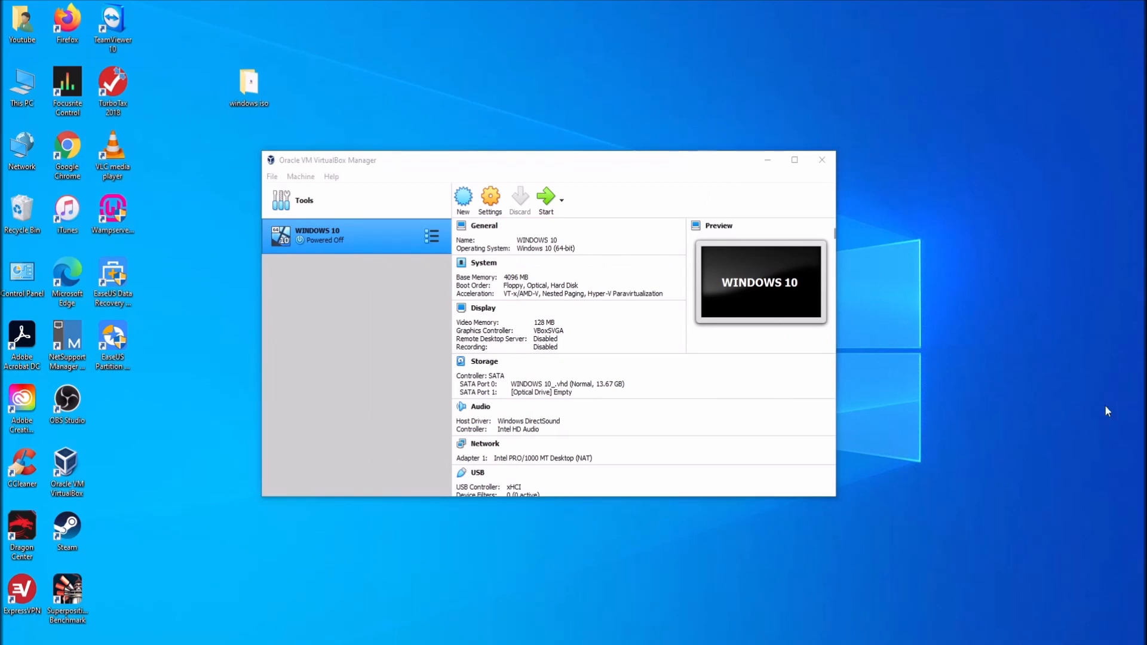
- Set the WINDOWS 10 machine's processor count to 2 in its system settings and check the acceleration options
{"action": "left_click", "coordinate": [493, 206]}
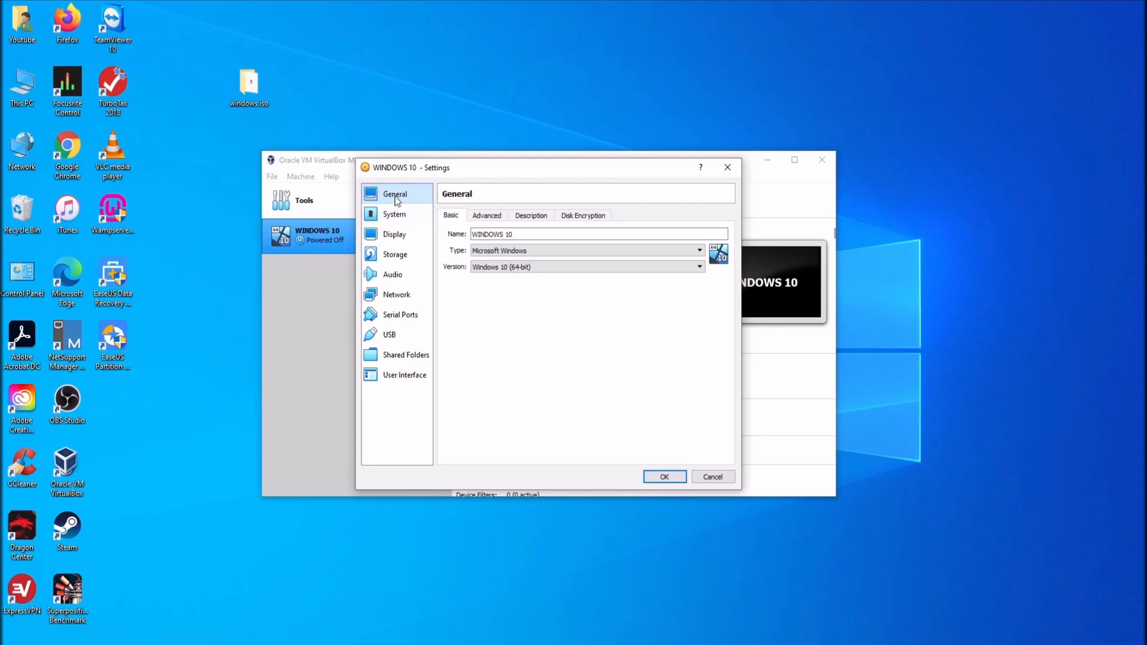
{"action": "left_click", "coordinate": [499, 216]}
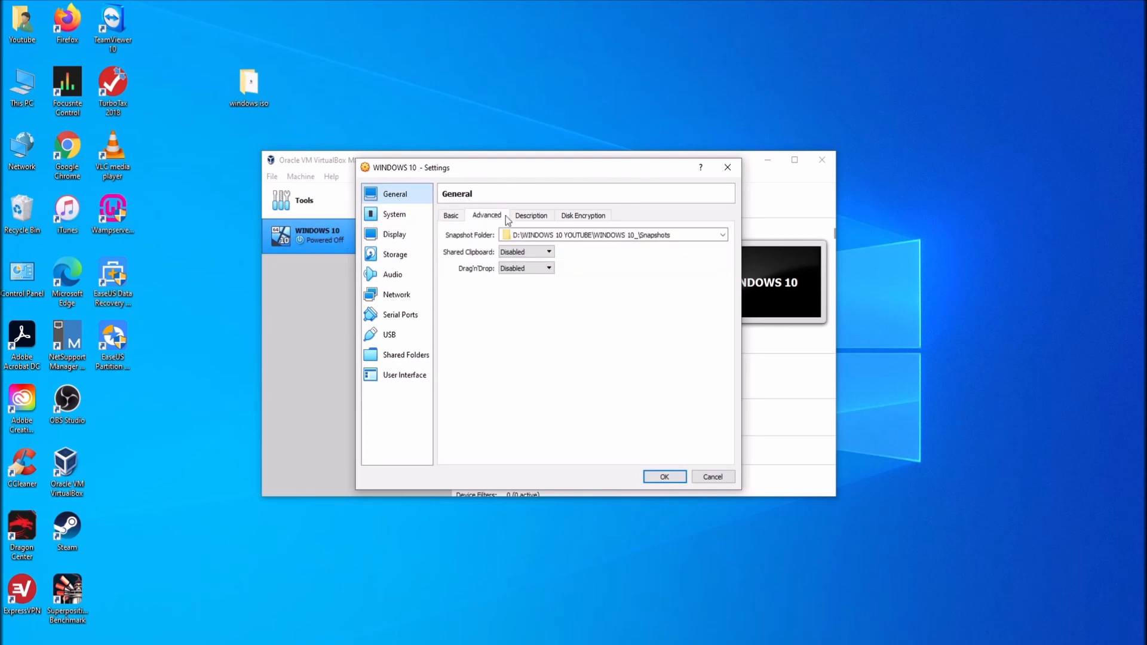
{"action": "left_click", "coordinate": [398, 216]}
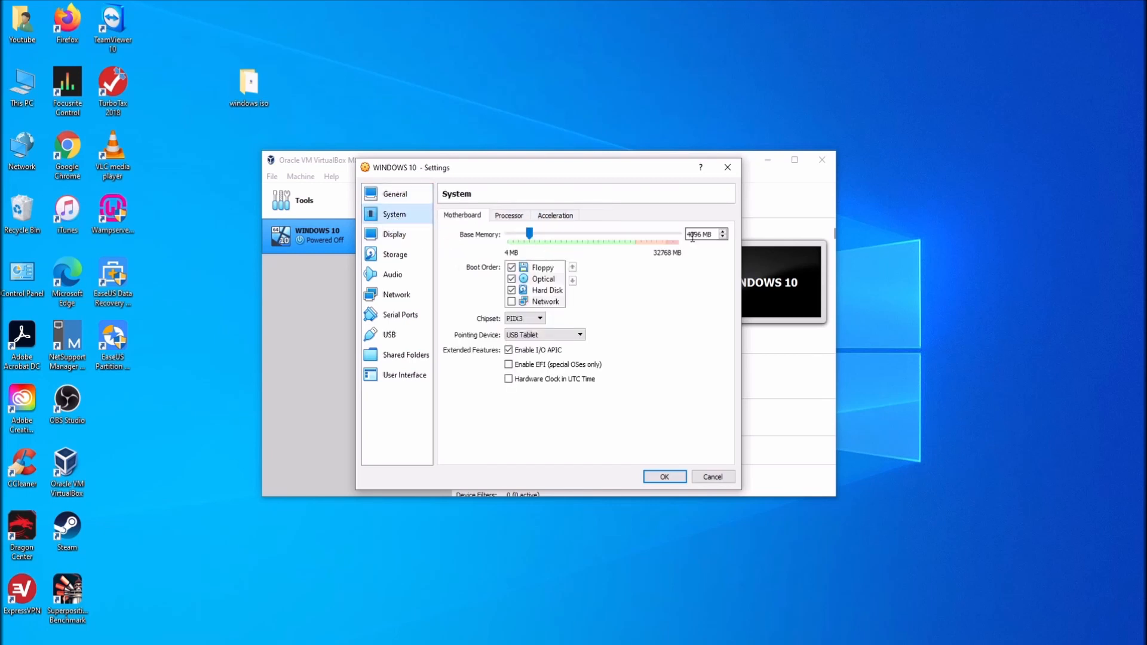
{"action": "left_click", "coordinate": [509, 216]}
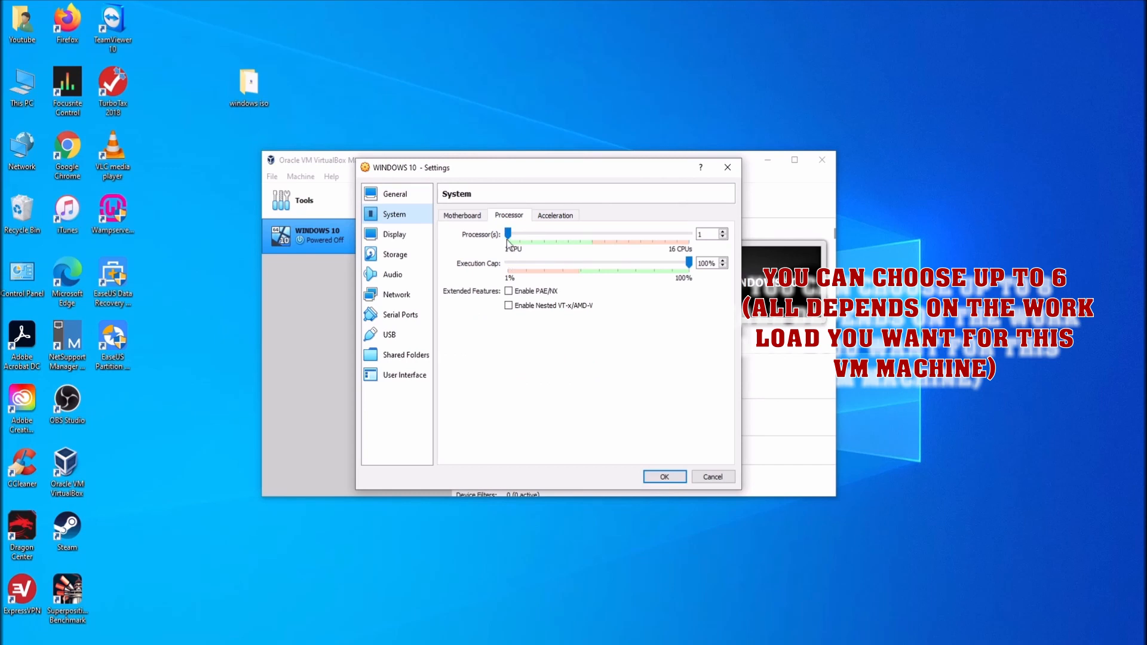
{"action": "left_click_drag", "start_coordinate": [507, 234], "coordinate": [525, 234]}
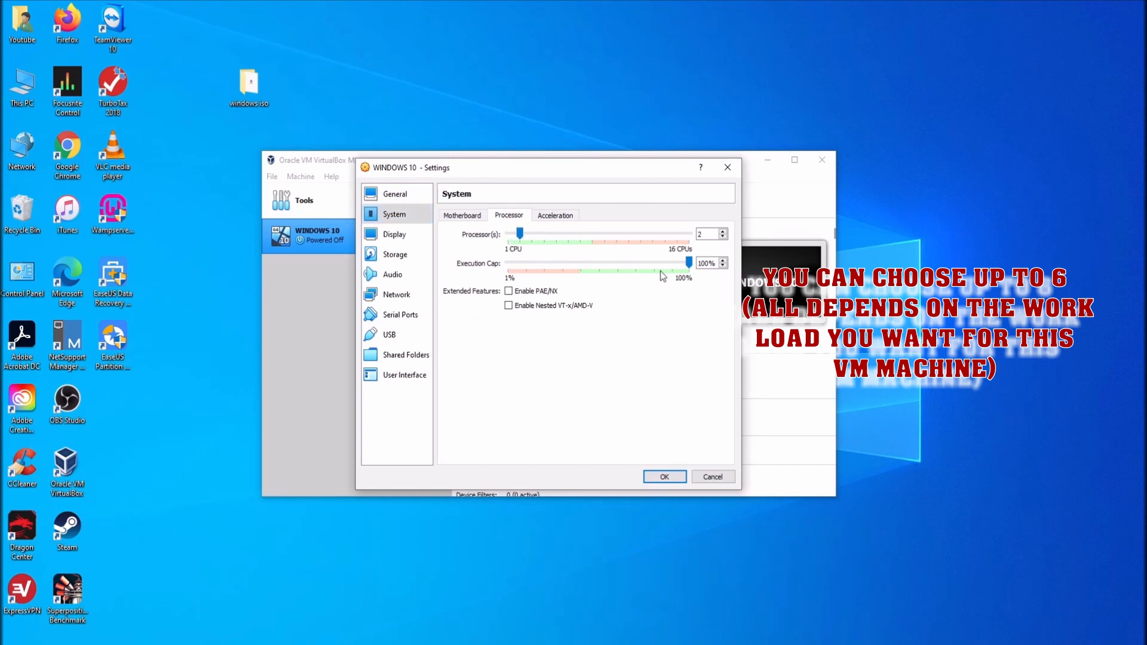
{"action": "left_click", "coordinate": [555, 215]}
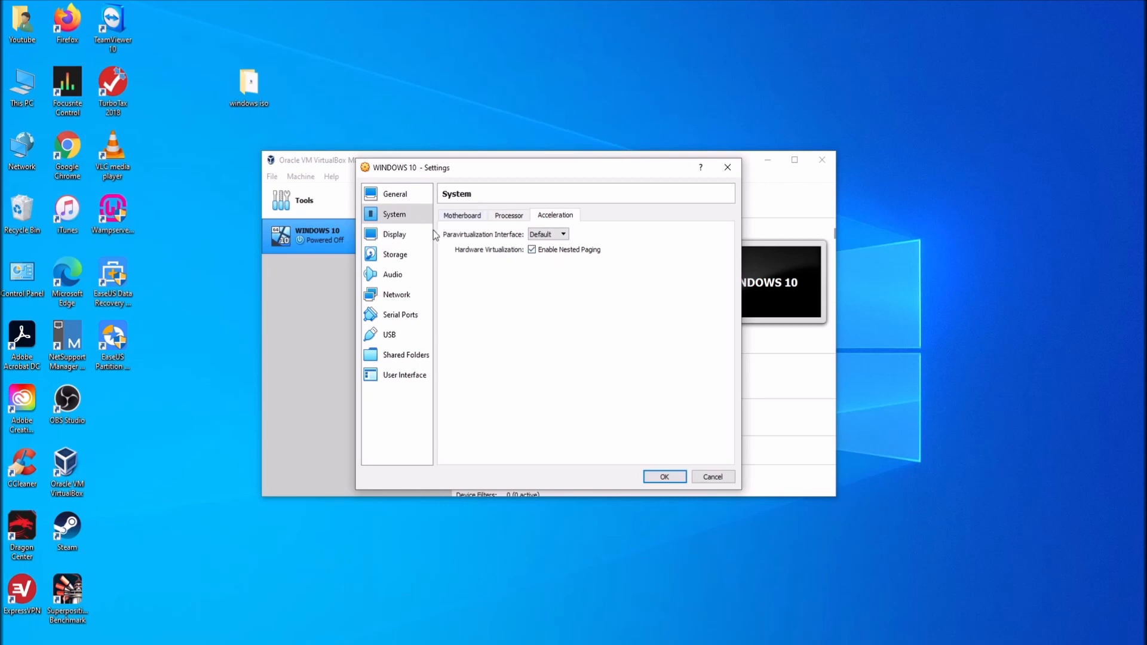
- Try a monitor count of 2 in the machine's display settings and return it to 1
{"action": "left_click", "coordinate": [402, 235]}
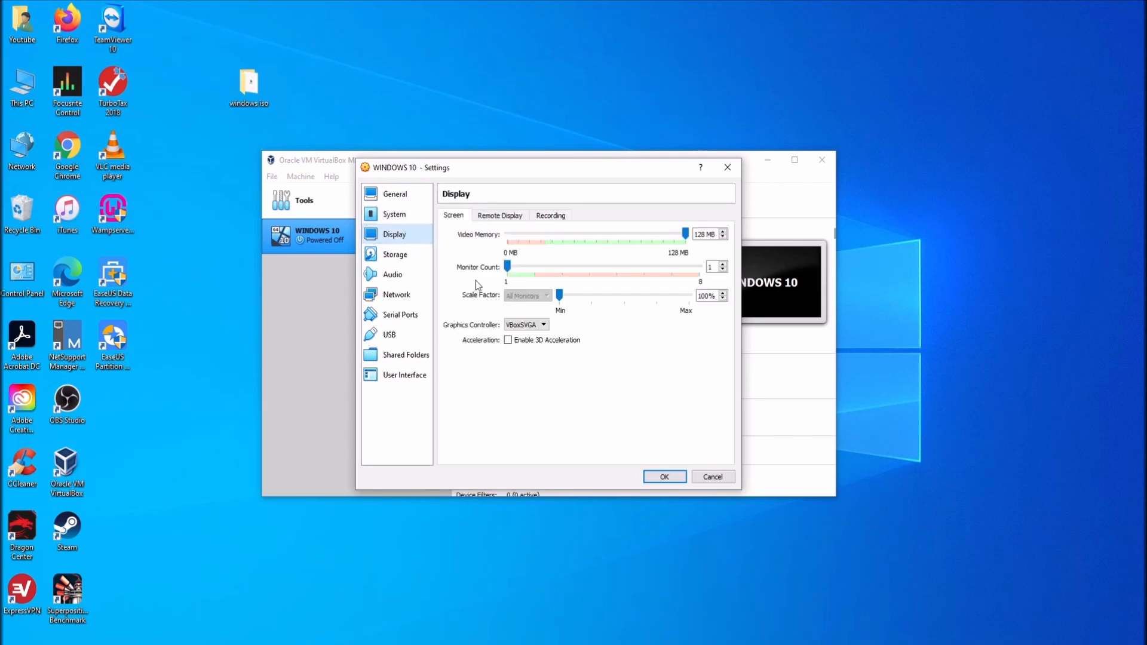
{"action": "left_click_drag", "start_coordinate": [509, 266], "coordinate": [526, 267]}
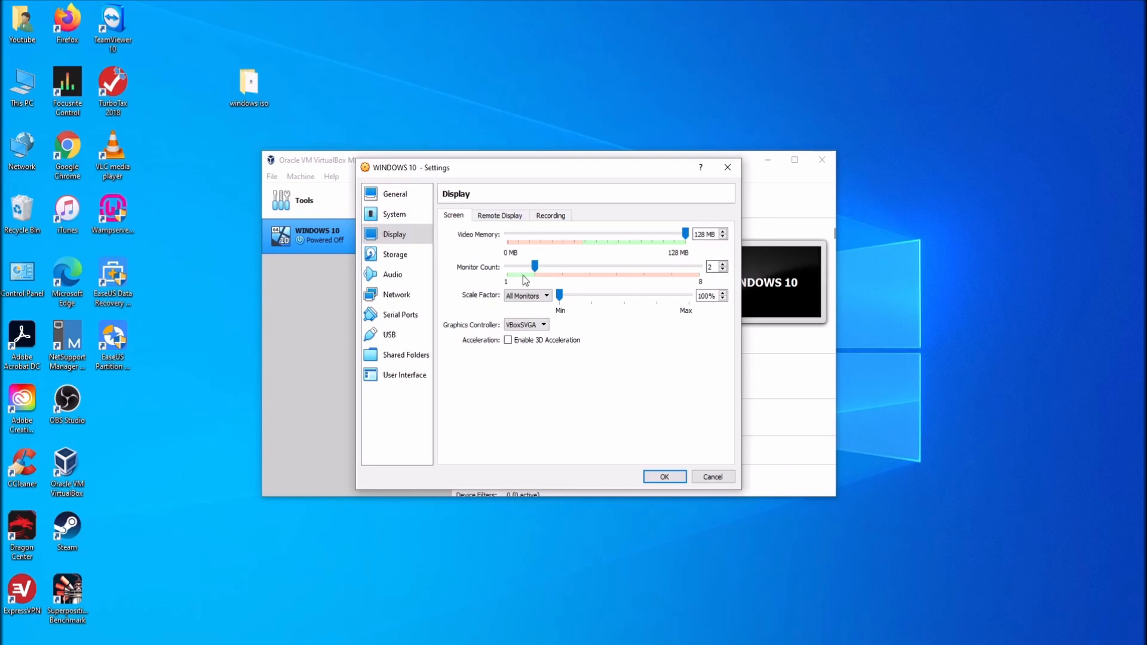
{"action": "left_click", "coordinate": [522, 267]}
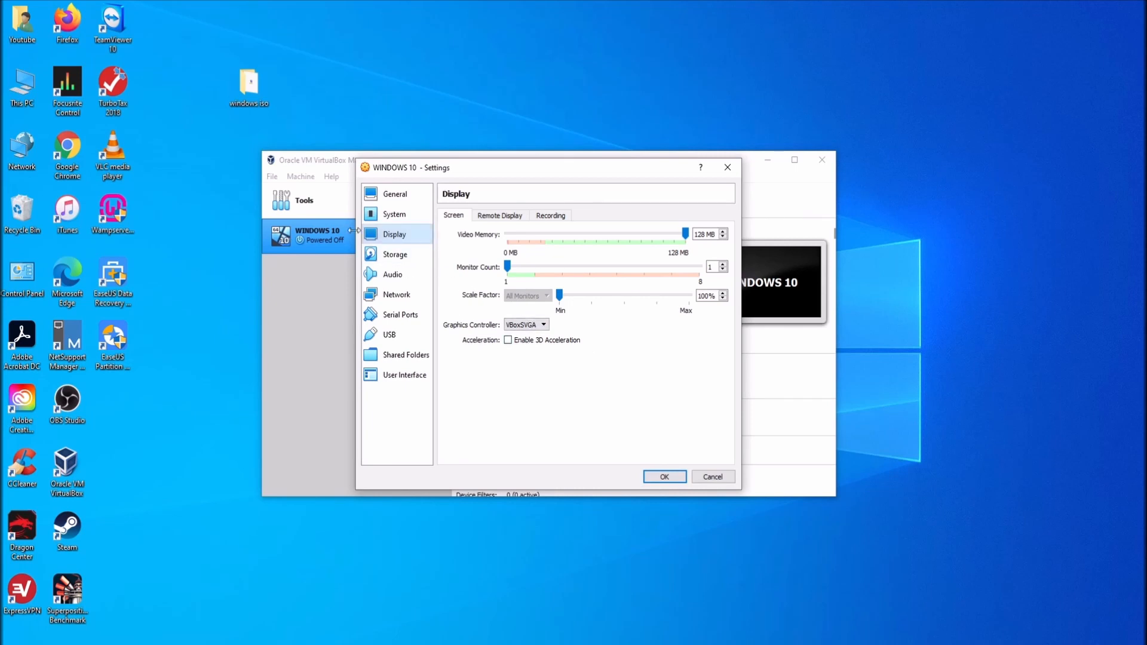
- Attach the Windows ISO from the desktop's windows iso folder to the machine's empty optical drive in the storage settings
{"action": "left_click", "coordinate": [396, 255]}
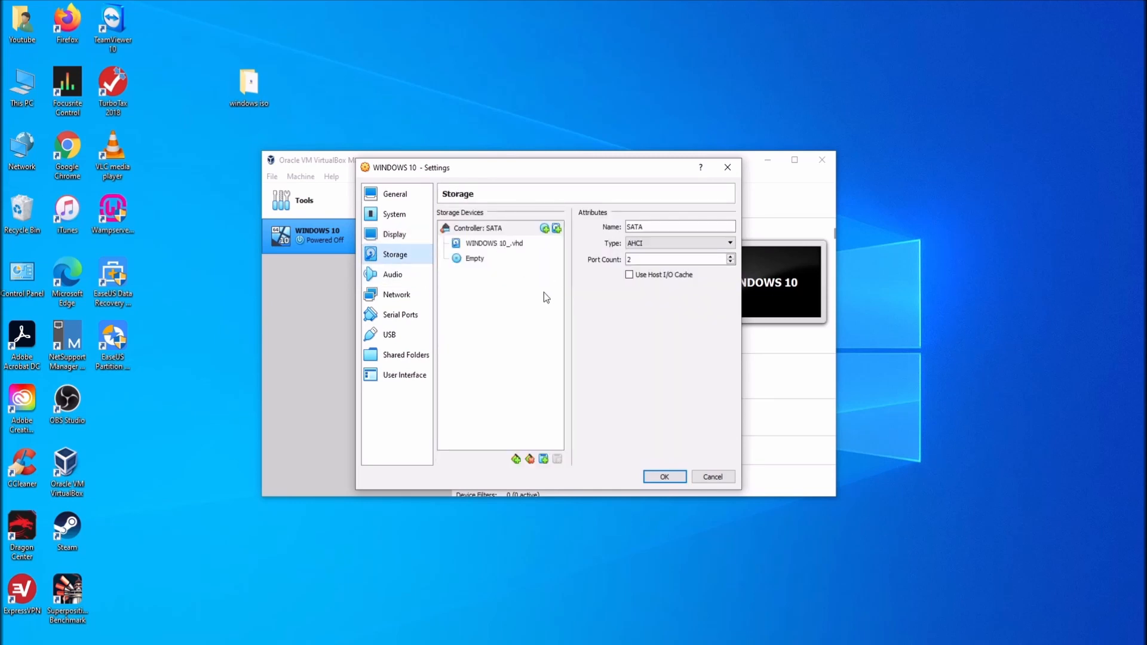
{"action": "left_click", "coordinate": [476, 263]}
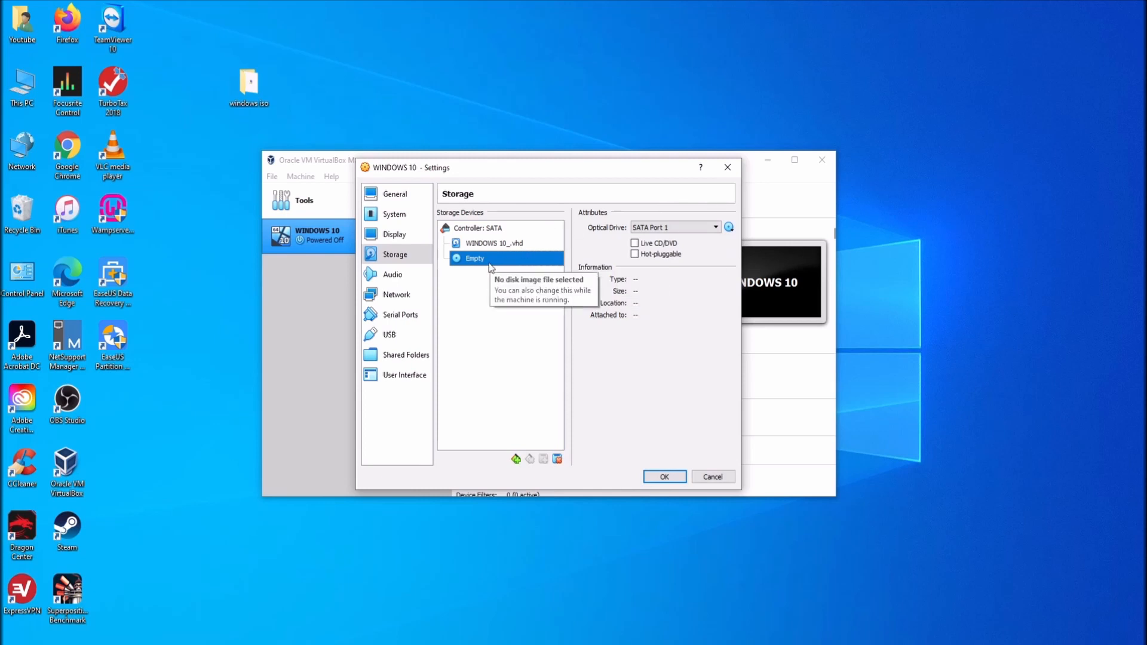
{"action": "left_click", "coordinate": [730, 228]}
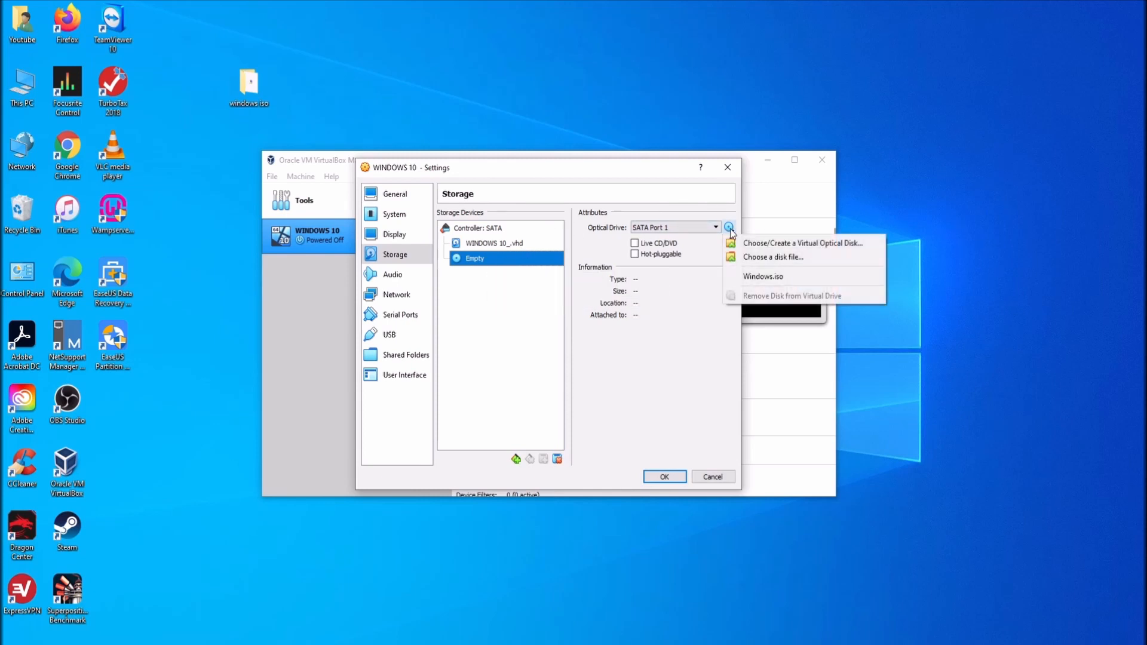
{"action": "left_click", "coordinate": [799, 257]}
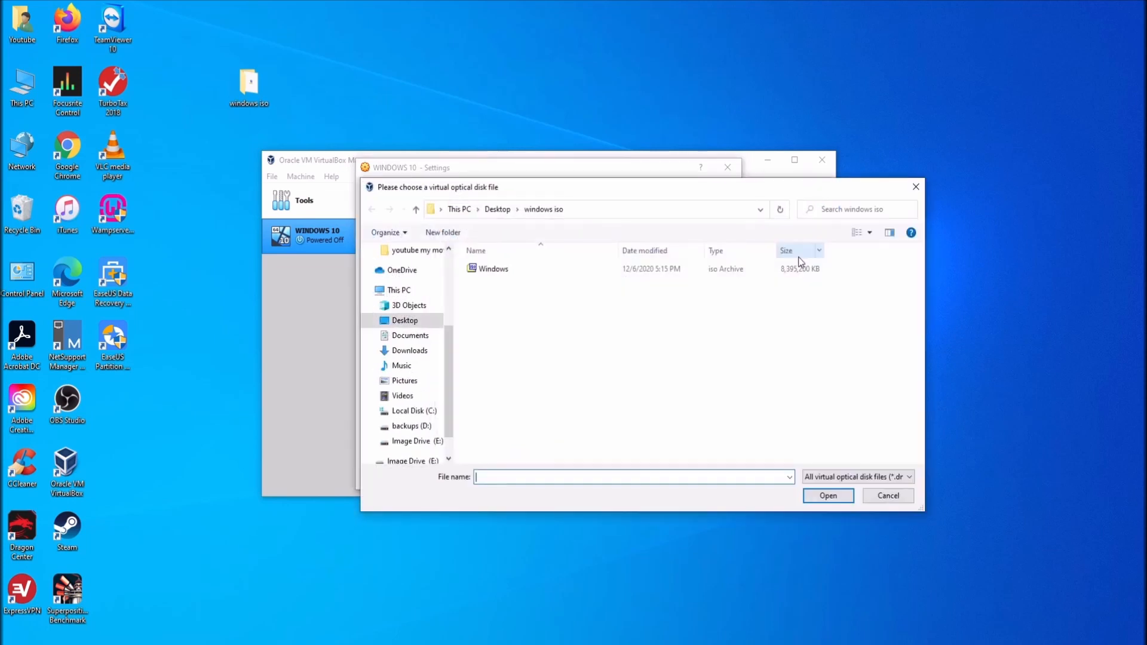
{"action": "left_click", "coordinate": [526, 270]}
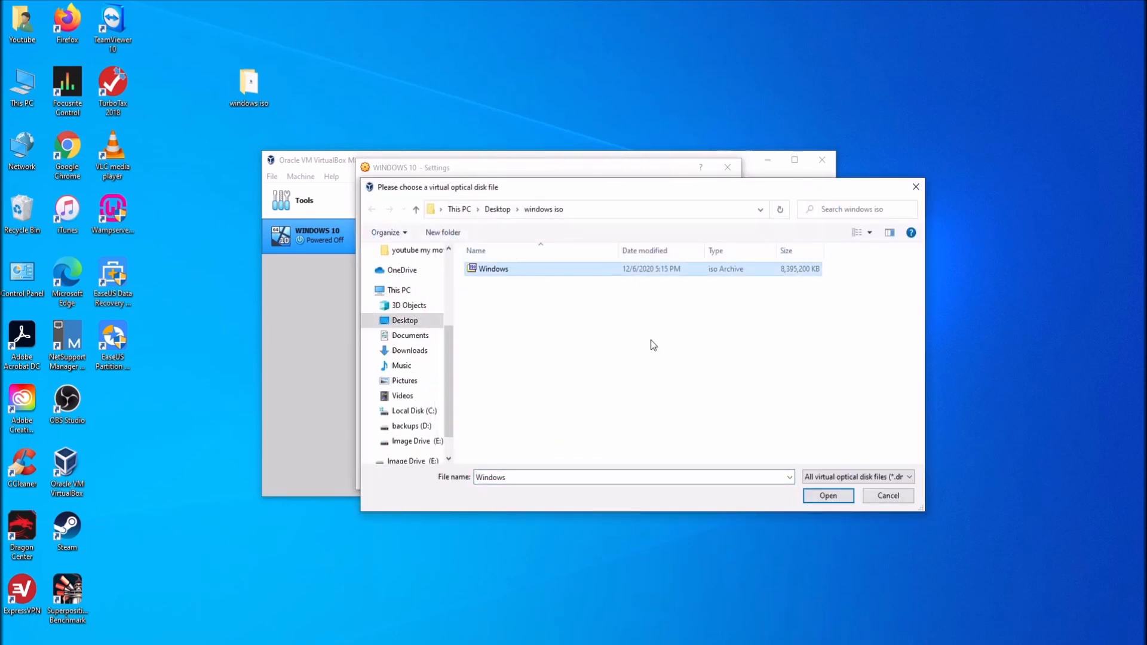
{"action": "left_click", "coordinate": [828, 496]}
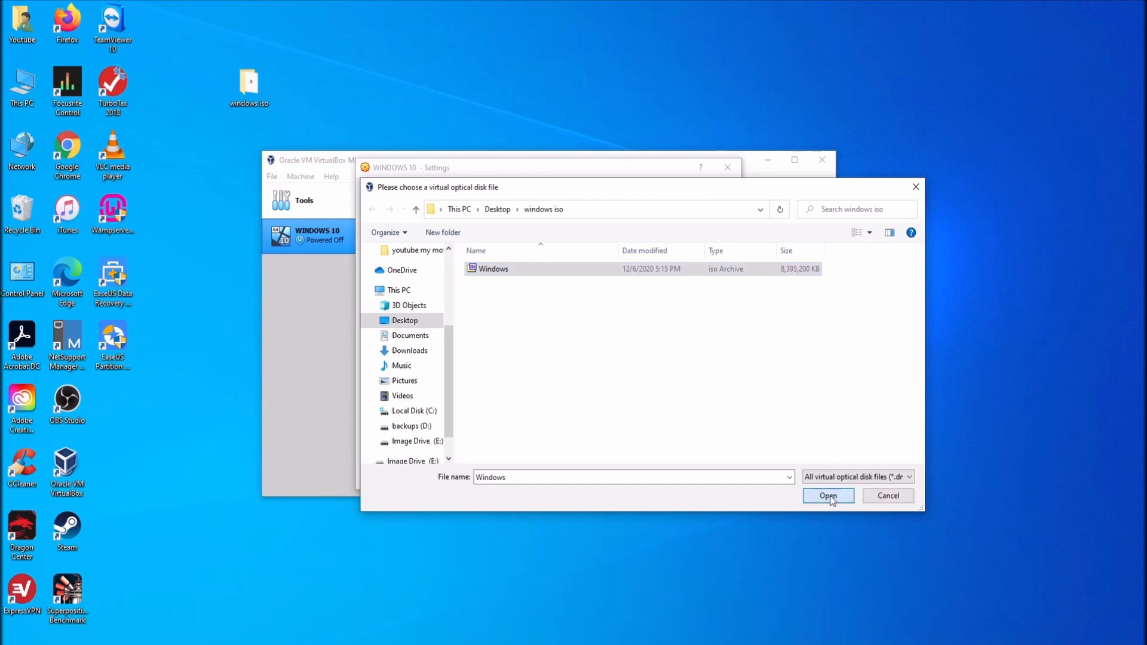
{"action": "left_click", "coordinate": [665, 477]}
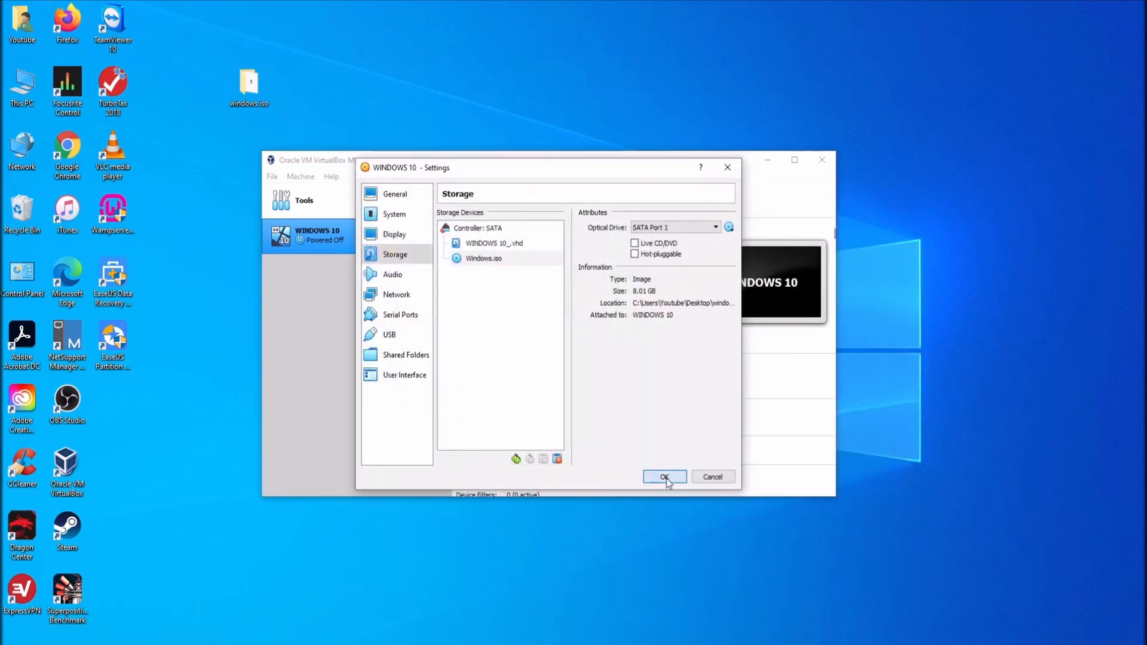
- Review the network adapters, keep Adapter 1 attached to NAT, and save the machine settings
{"action": "left_click", "coordinate": [399, 295]}
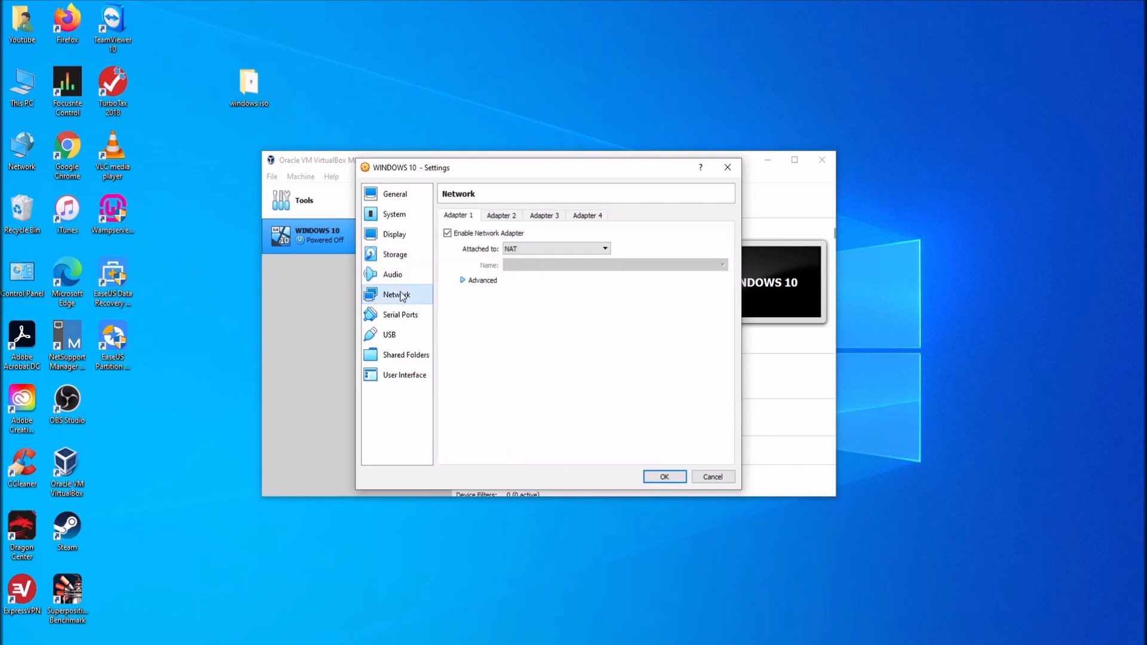
{"action": "left_click", "coordinate": [511, 215]}
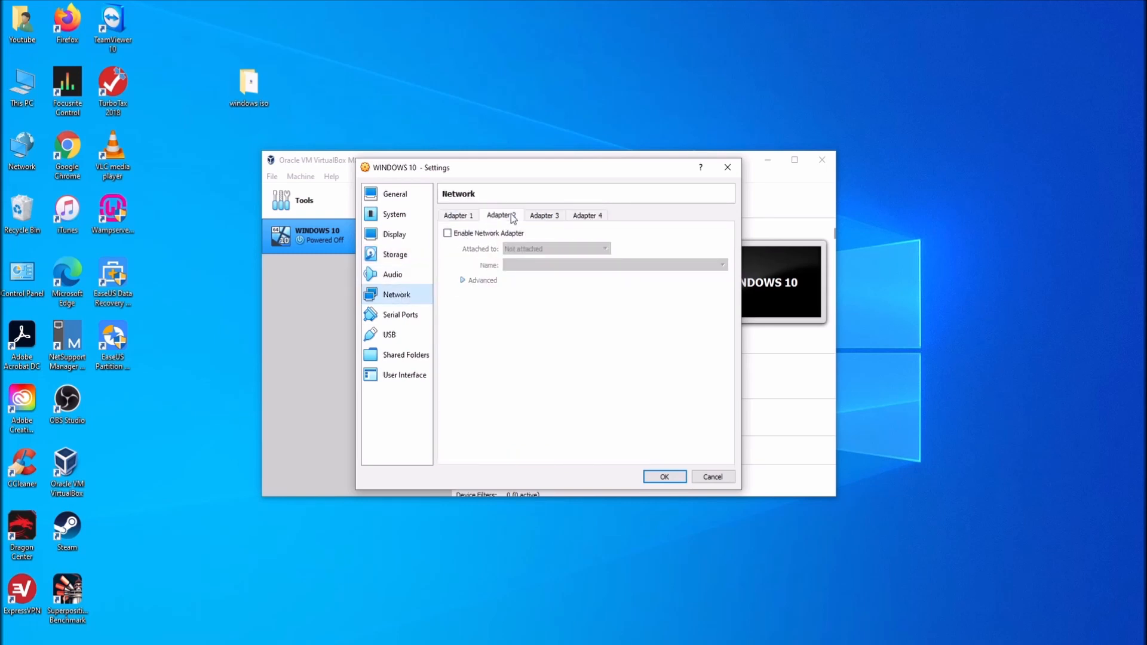
{"action": "left_click", "coordinate": [458, 215]}
{"action": "left_click", "coordinate": [524, 249]}
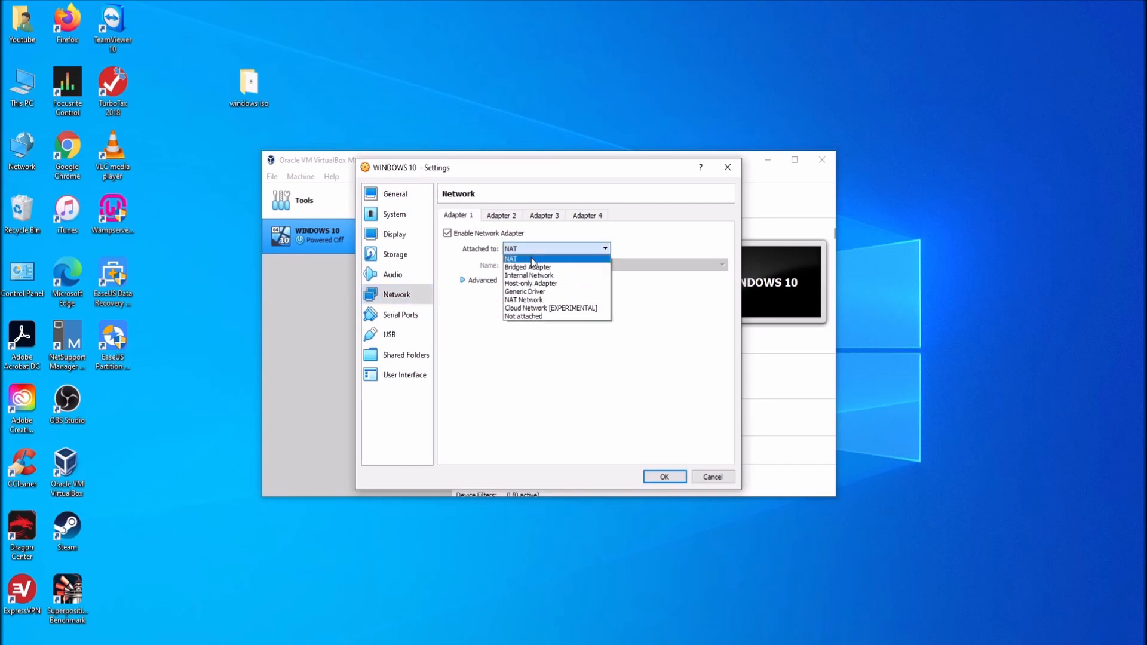
{"action": "left_click", "coordinate": [559, 368]}
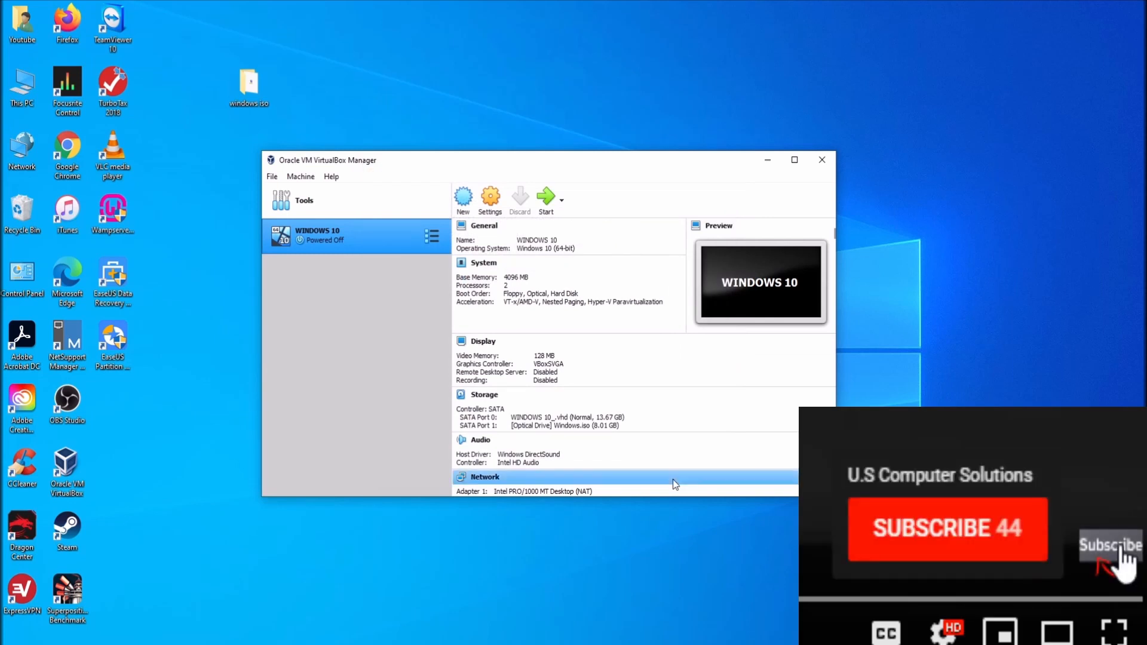
- Start the WINDOWS 10 machine with Windows.iso as the start-up disk and let it capture the mouse and keyboard
{"action": "left_click", "coordinate": [545, 201]}
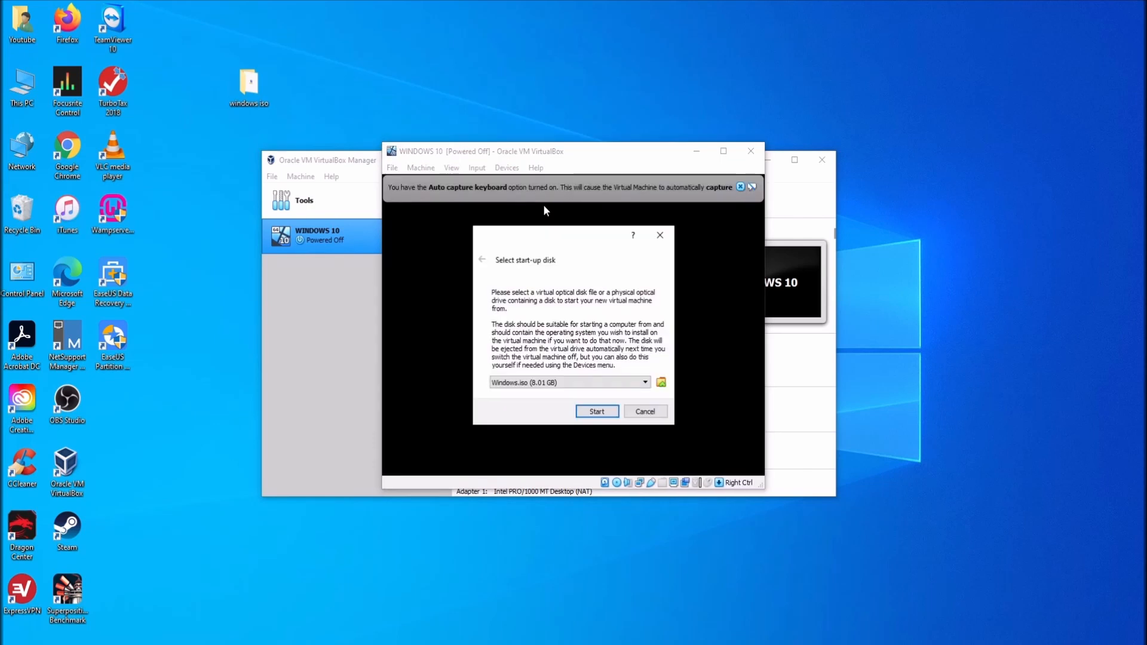
{"action": "left_click", "coordinate": [596, 411]}
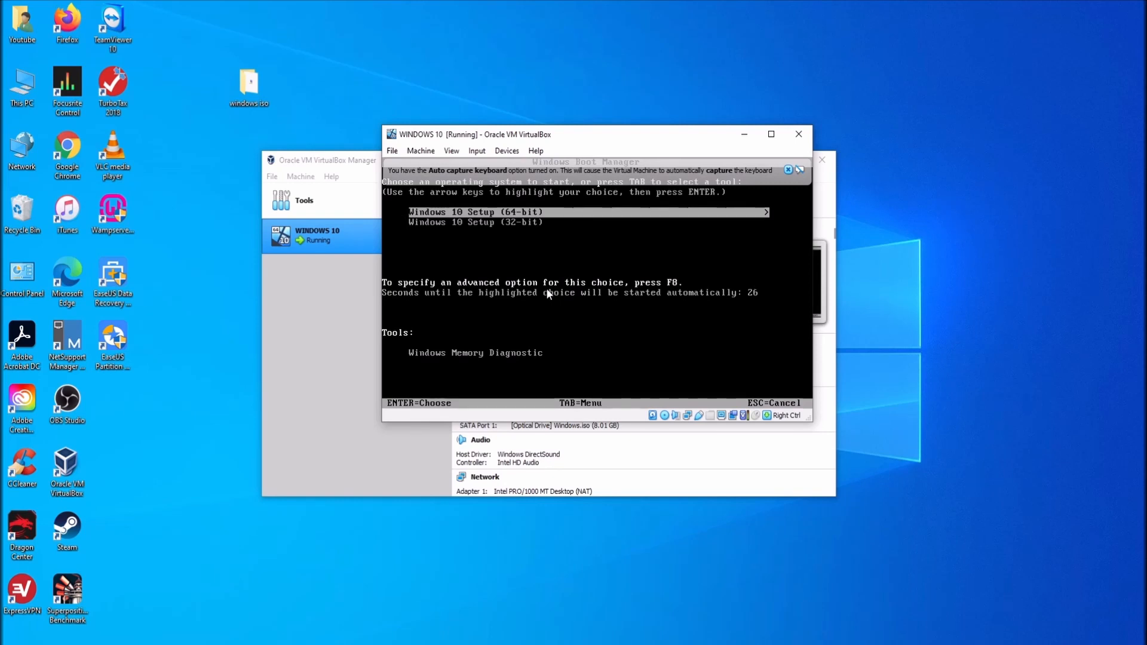
{"action": "left_click", "coordinate": [593, 250]}
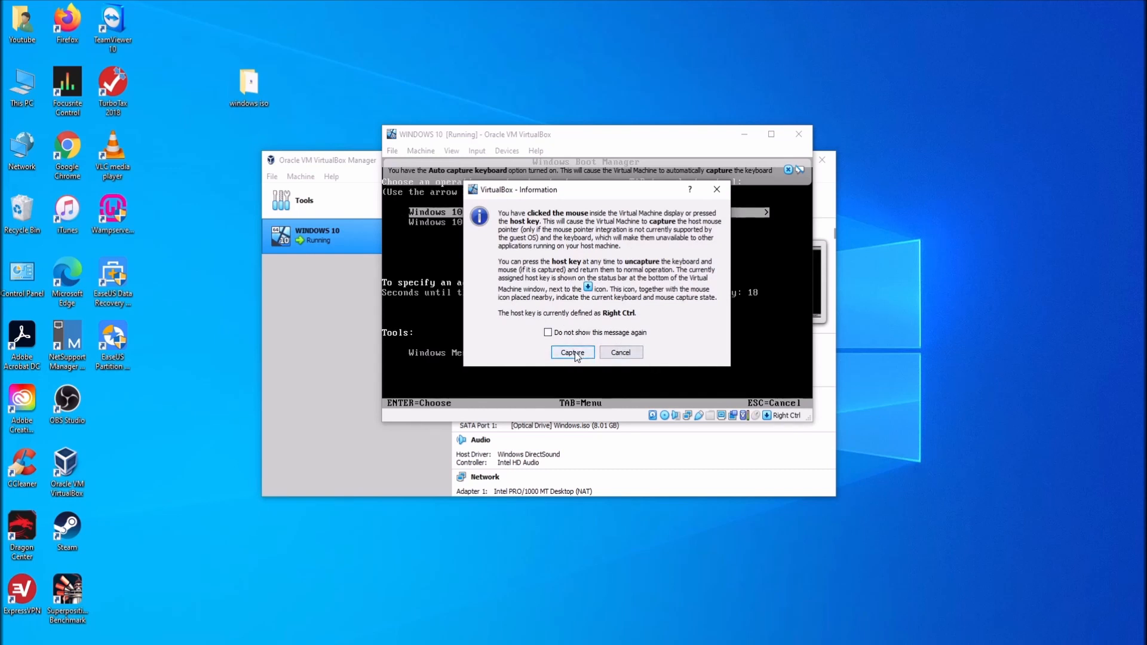
{"action": "left_click", "coordinate": [578, 353]}
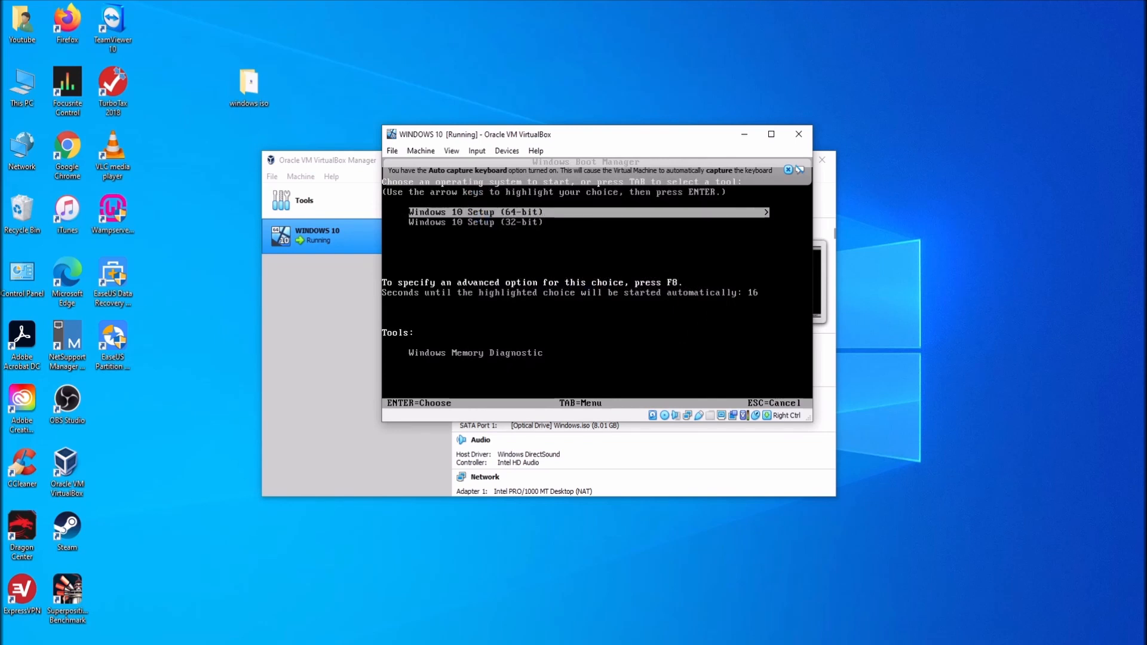
- Release and recapture the machine's input, and boot Windows 10 Setup (64-bit) from the boot manager
{"action": "key", "text": "Down"}
{"action": "key", "text": "Up"}
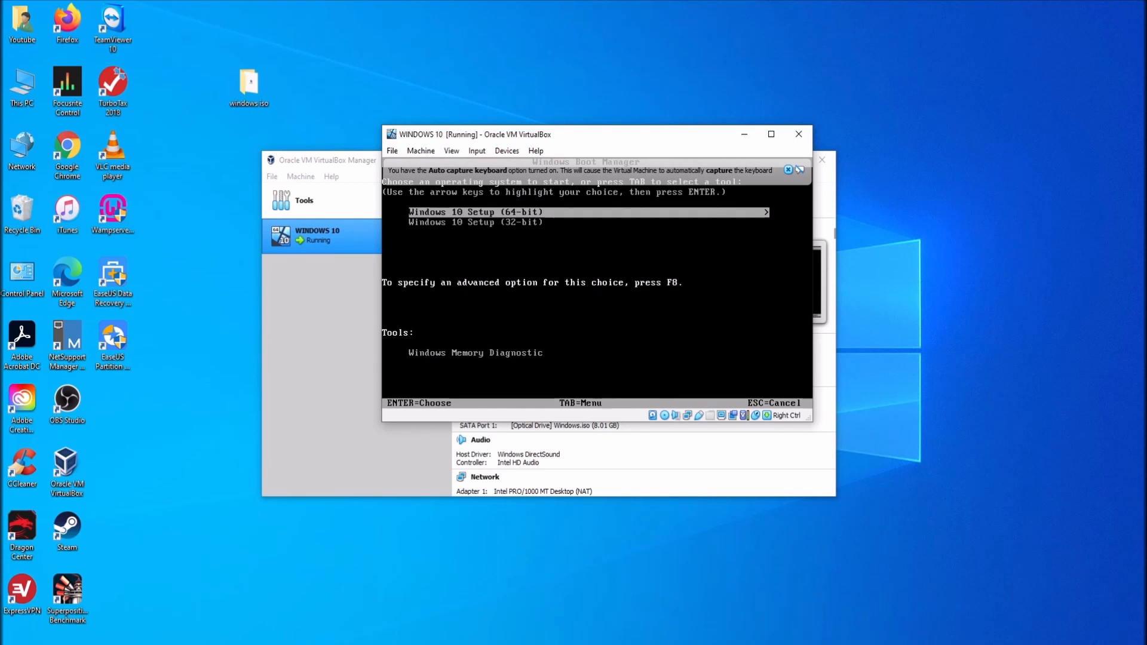
{"action": "key", "text": "Control_R"}
{"action": "left_click", "coordinate": [722, 290]}
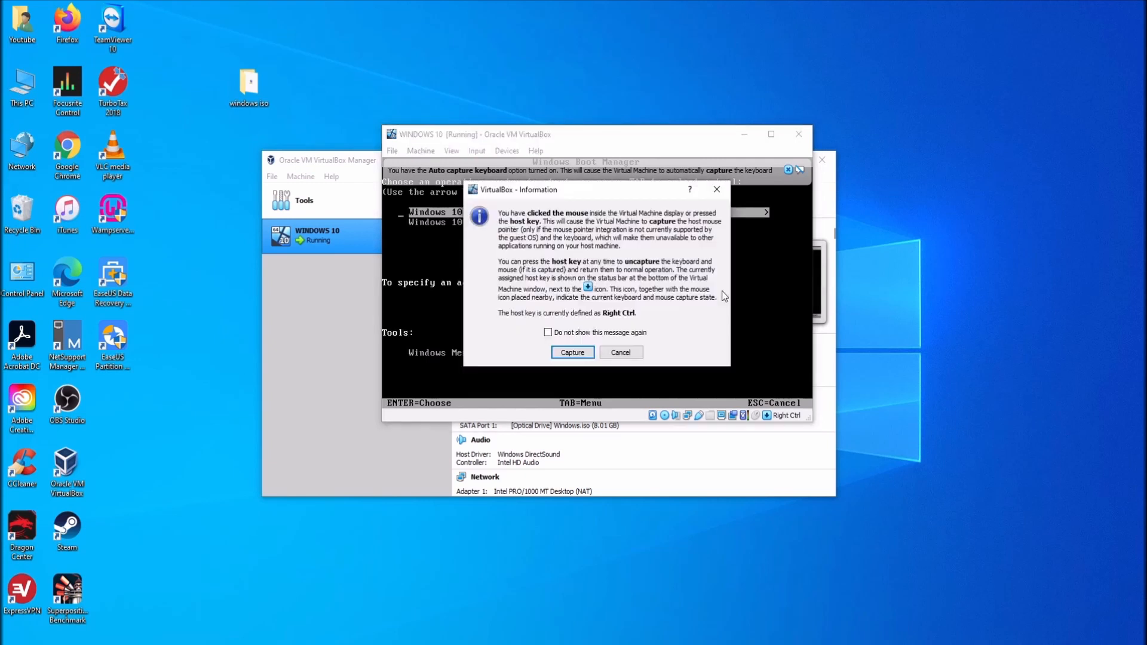
{"action": "left_click", "coordinate": [580, 352]}
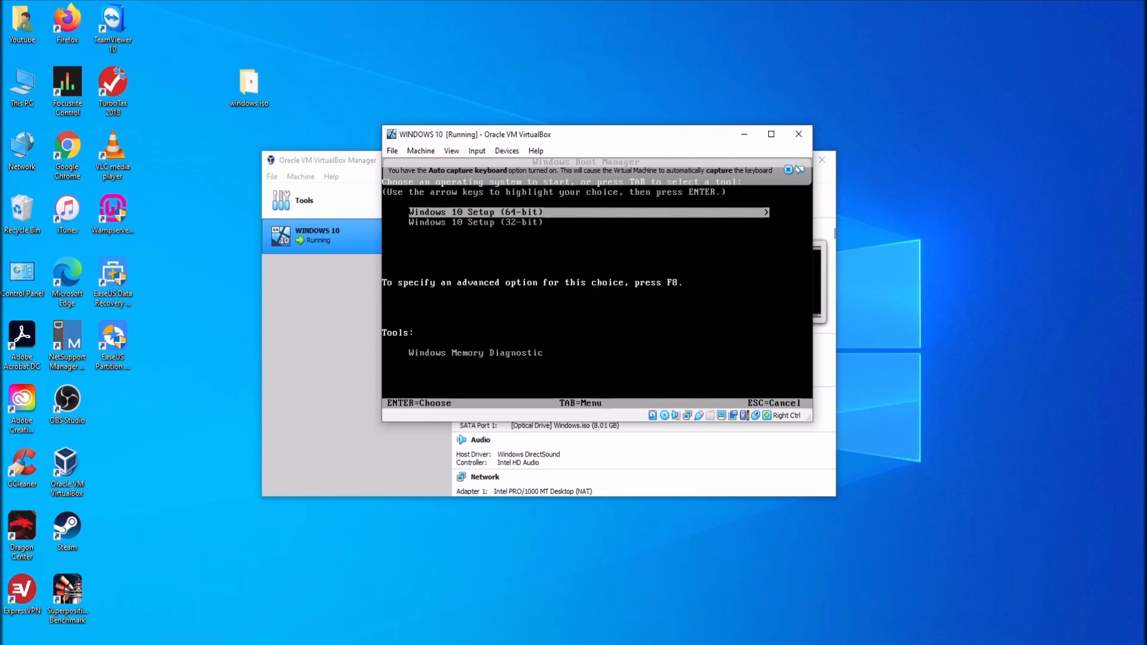
{"action": "key", "text": "Down"}
{"action": "key", "text": "Up"}
{"action": "key", "text": "Return"}
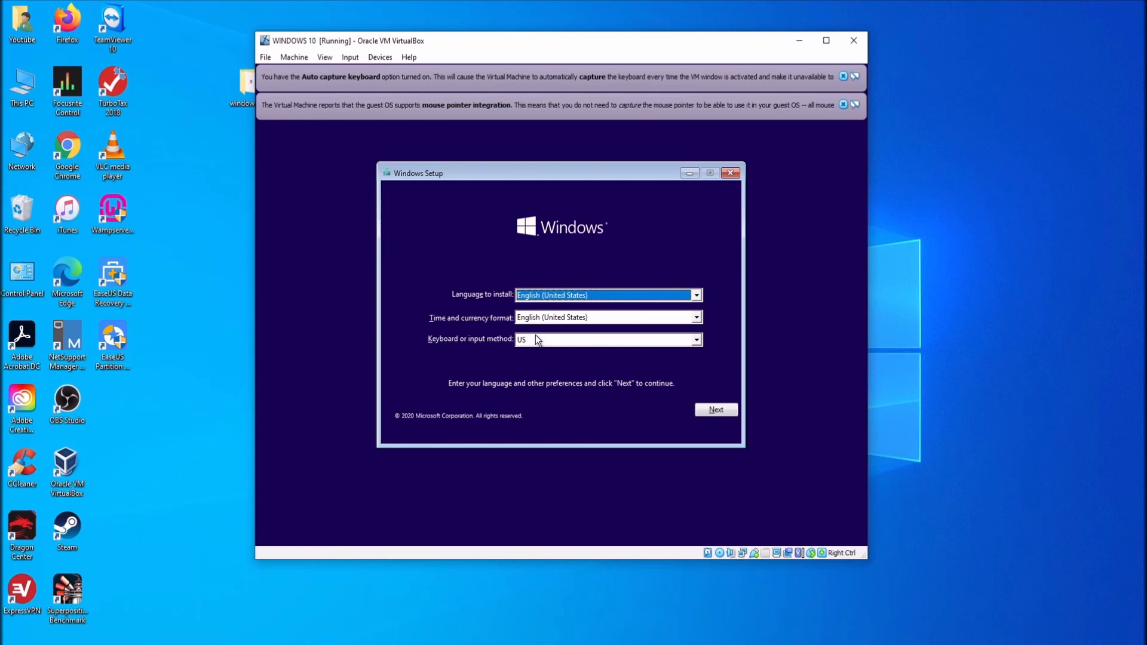
- Accept the English (United States) language and US keyboard, and start the Windows installation without a product key
{"action": "left_click", "coordinate": [715, 410]}
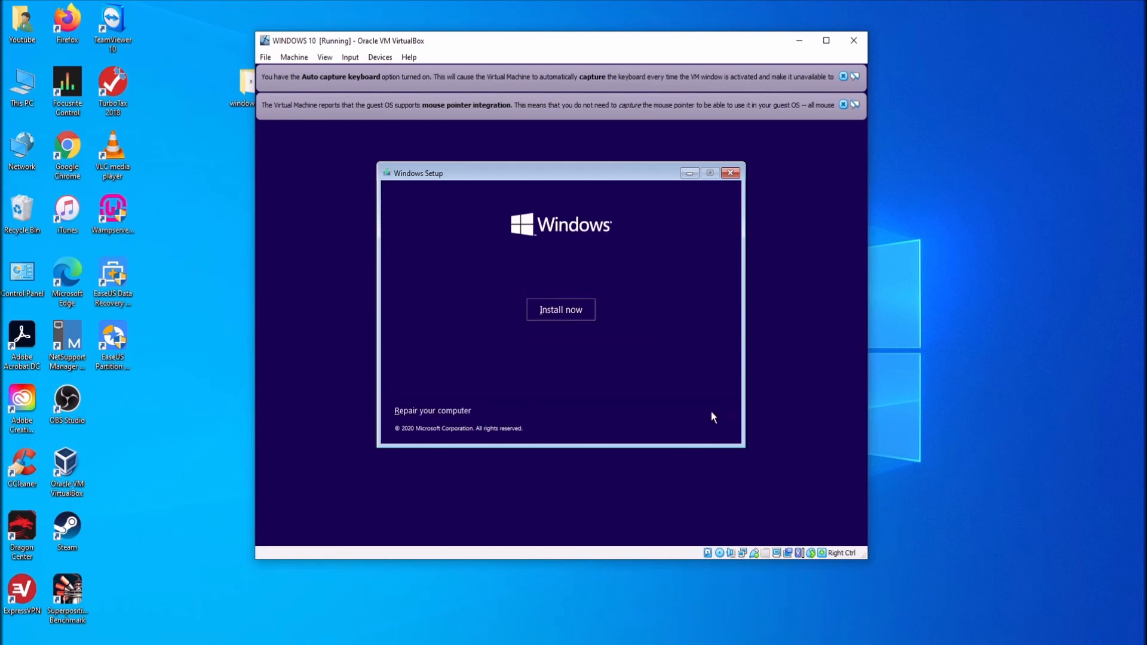
{"action": "left_click", "coordinate": [564, 310]}
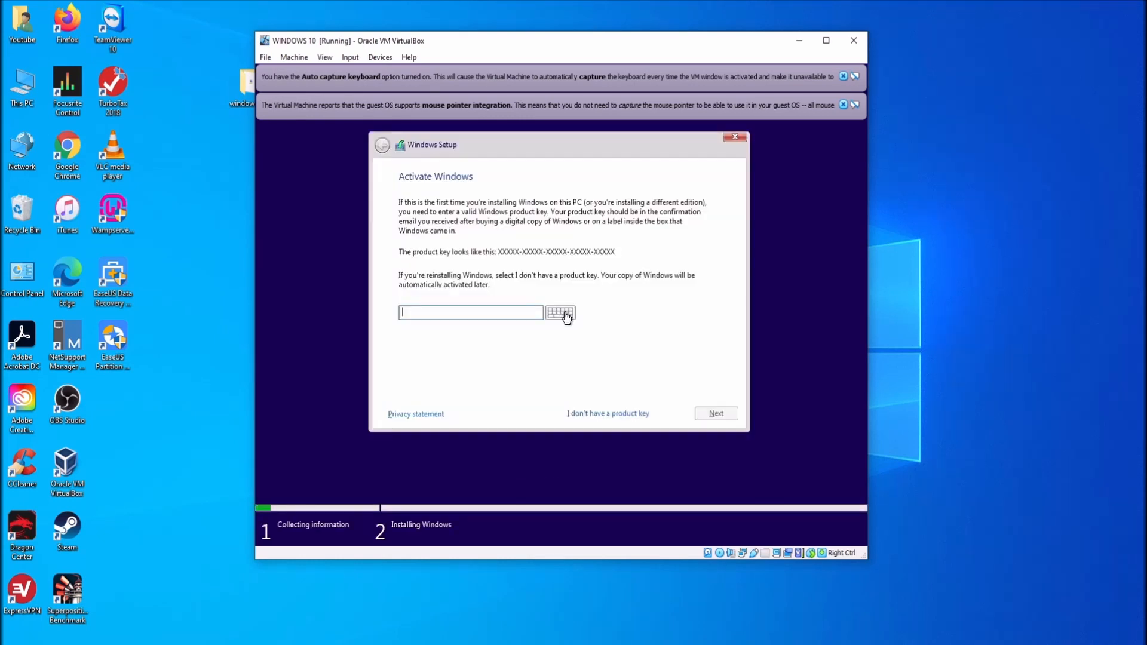
{"action": "left_click", "coordinate": [613, 414]}
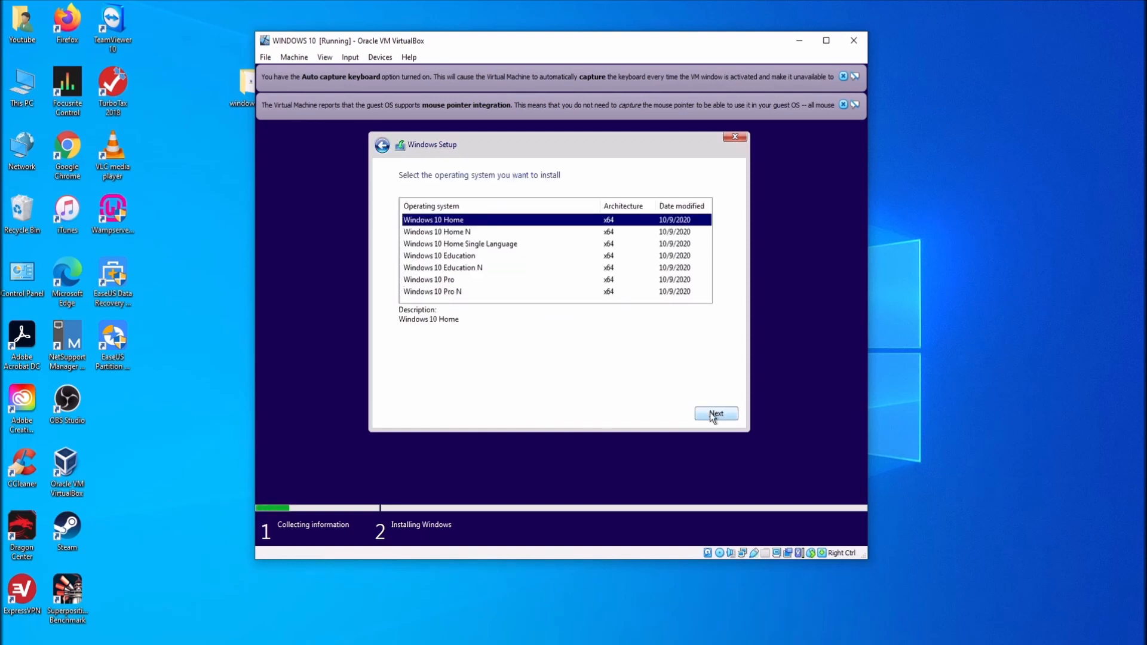
- Choose Windows 10 Pro as the operating system to install and accept the license terms
{"action": "left_click", "coordinate": [456, 282]}
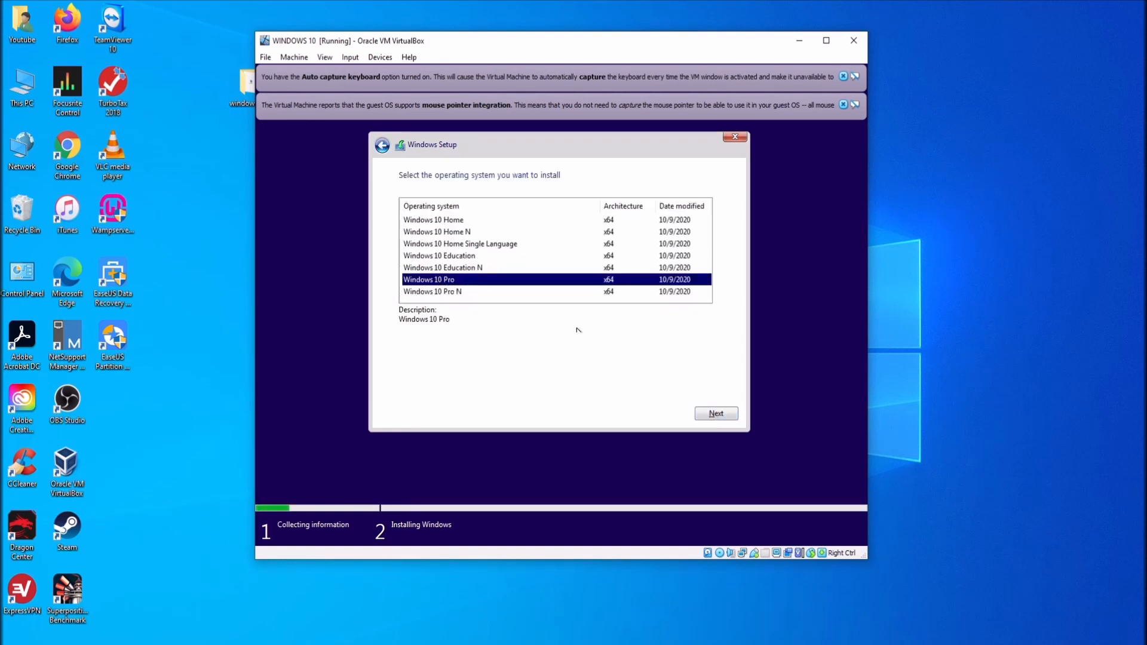
{"action": "left_click", "coordinate": [717, 413]}
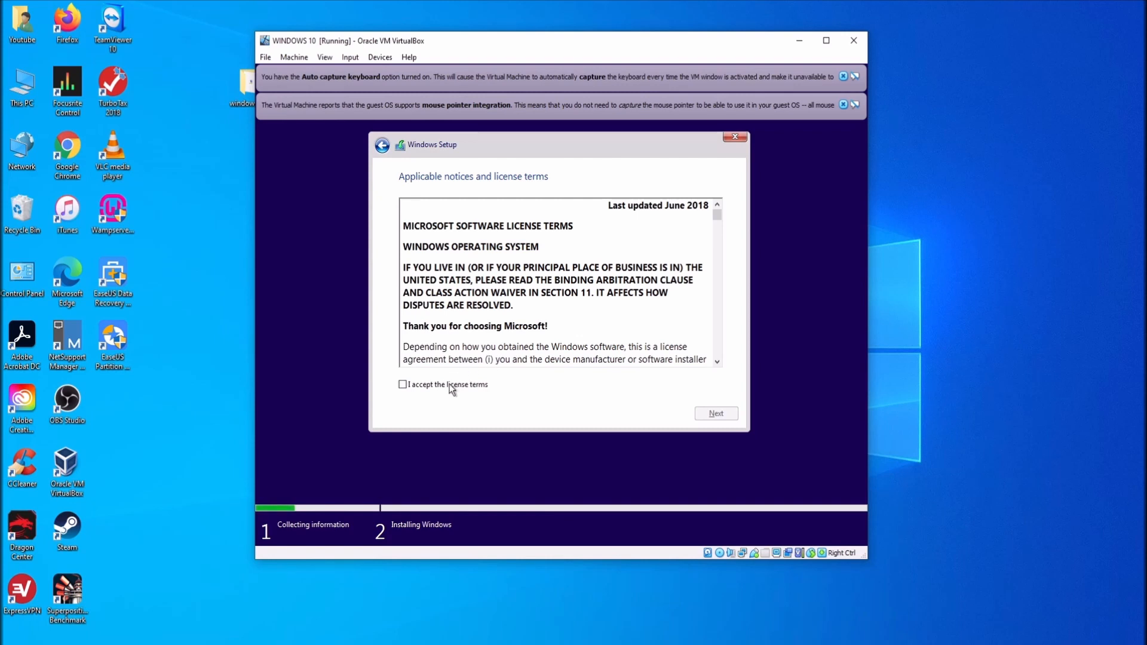
{"action": "left_click", "coordinate": [402, 385]}
{"action": "left_click", "coordinate": [721, 413]}
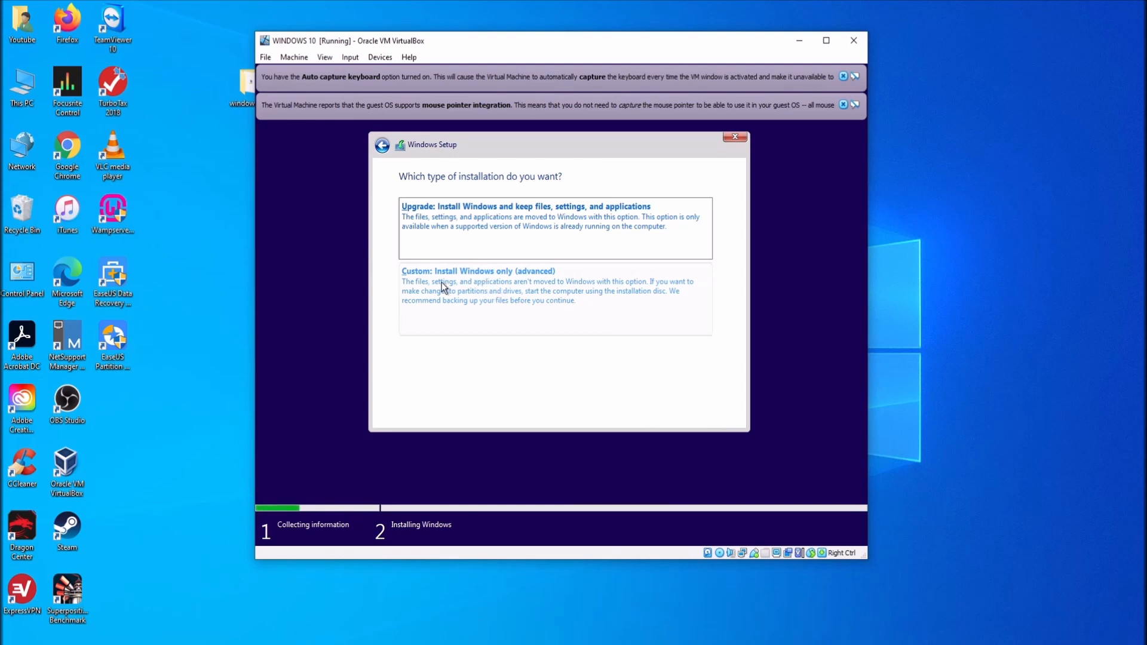
- Choose the custom installation, create a partition from all of Drive 0's unallocated space, and install Windows on Partition 2
{"action": "left_click", "coordinate": [519, 292]}
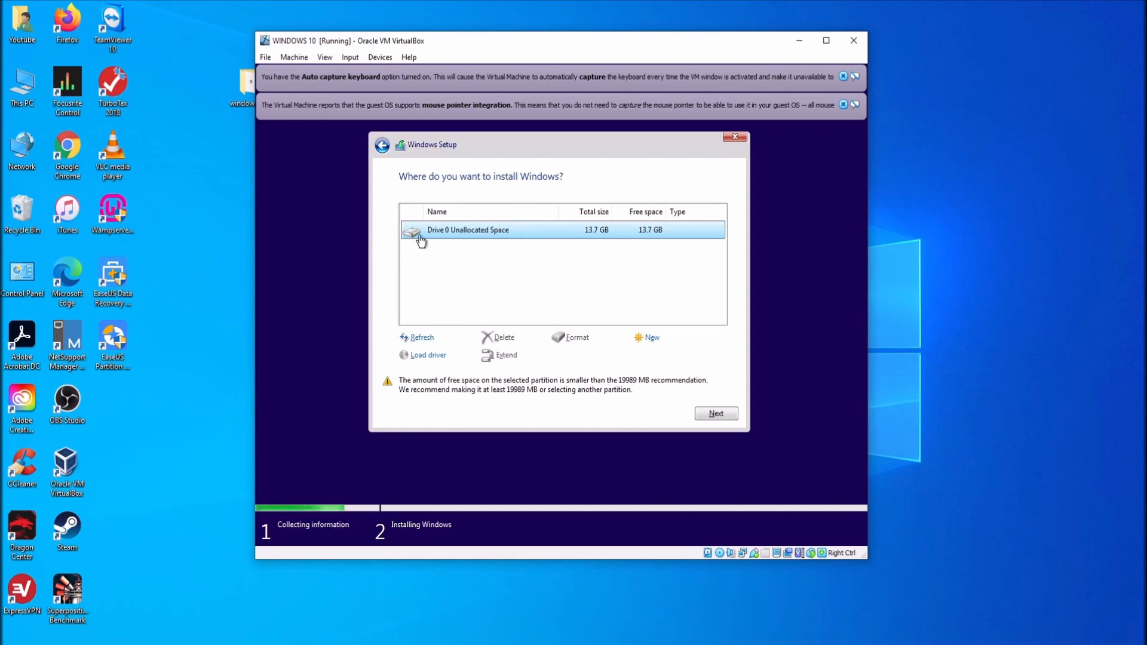
{"action": "left_click", "coordinate": [654, 340]}
{"action": "left_click", "coordinate": [673, 359]}
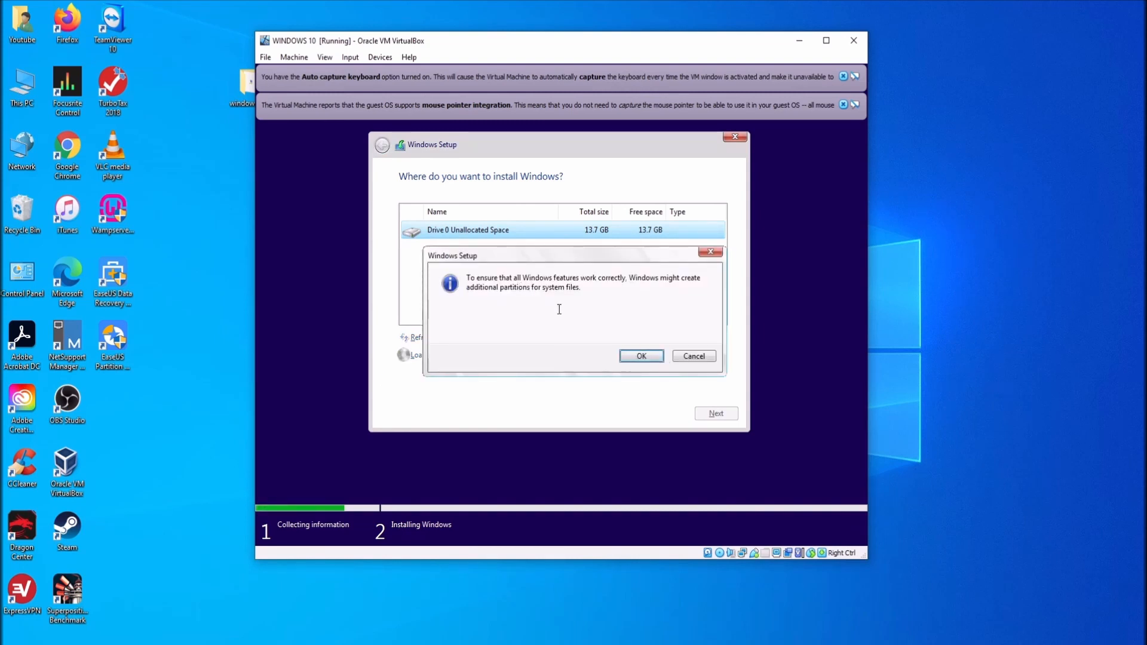
{"action": "left_click", "coordinate": [640, 357]}
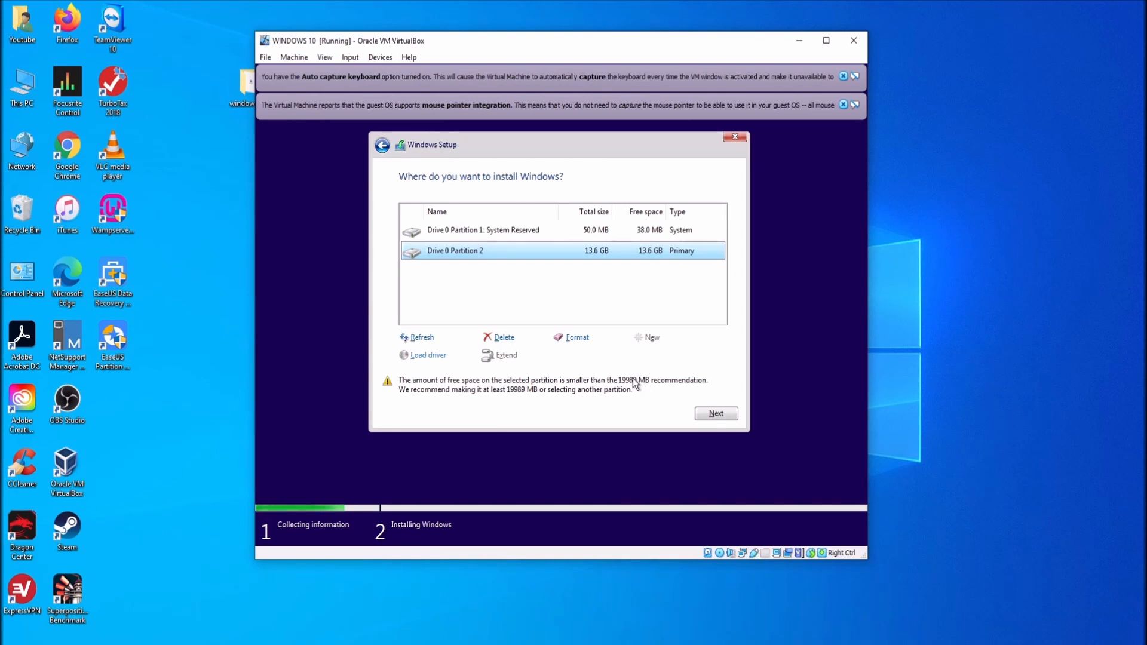
{"action": "left_click", "coordinate": [715, 414]}
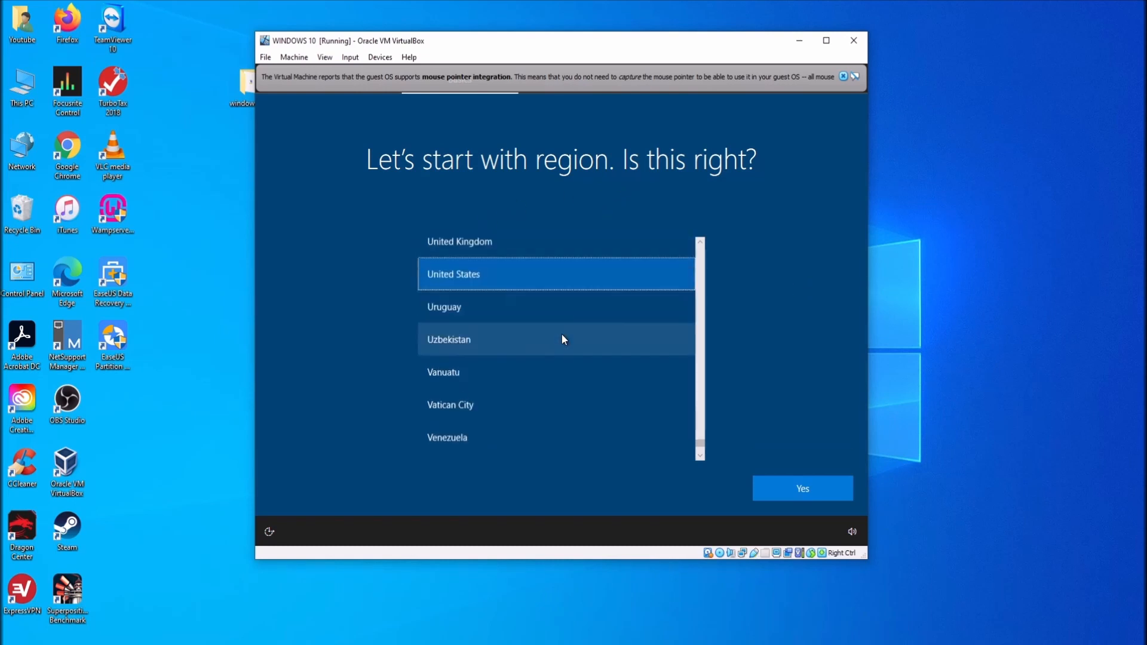
{"action": "scroll", "coordinate": [561, 334], "scroll_direction": "up", "scroll_amount": 1}
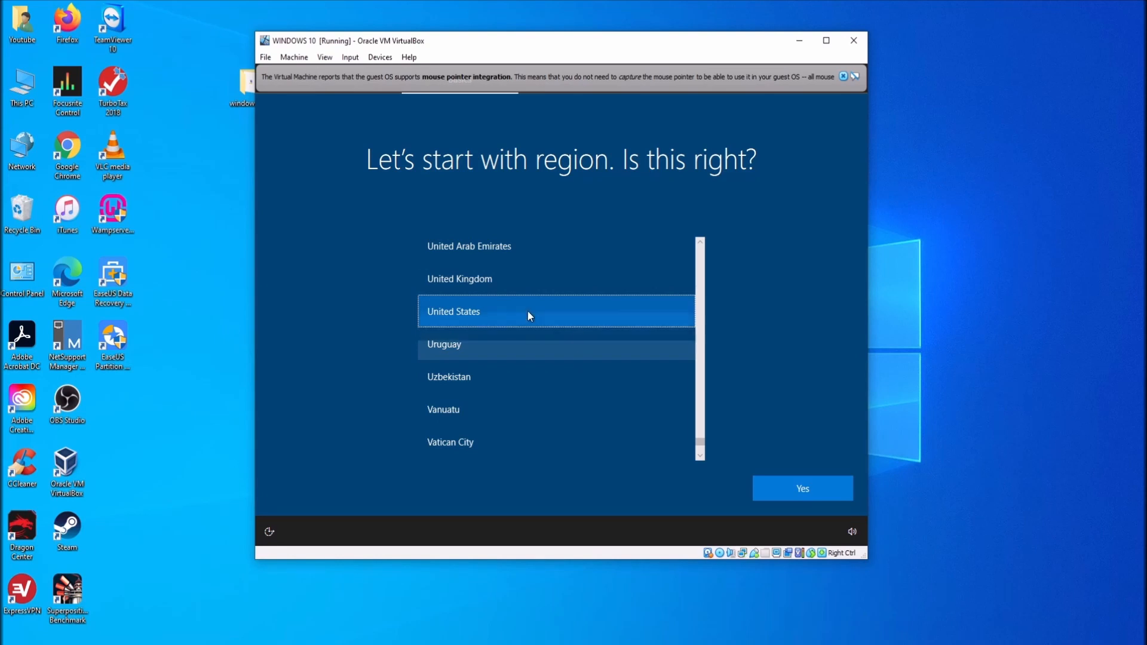
{"action": "scroll", "coordinate": [532, 376], "scroll_direction": "down", "scroll_amount": 3}
{"action": "scroll", "coordinate": [544, 363], "scroll_direction": "up", "scroll_amount": 3}
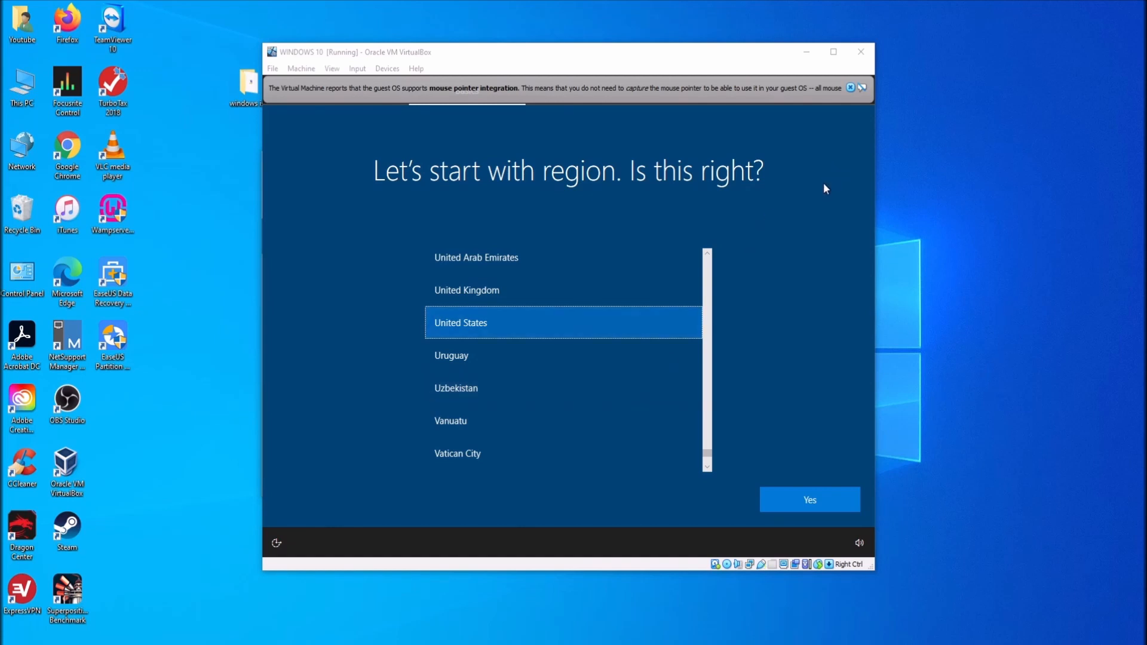
{"action": "key", "text": "super"}
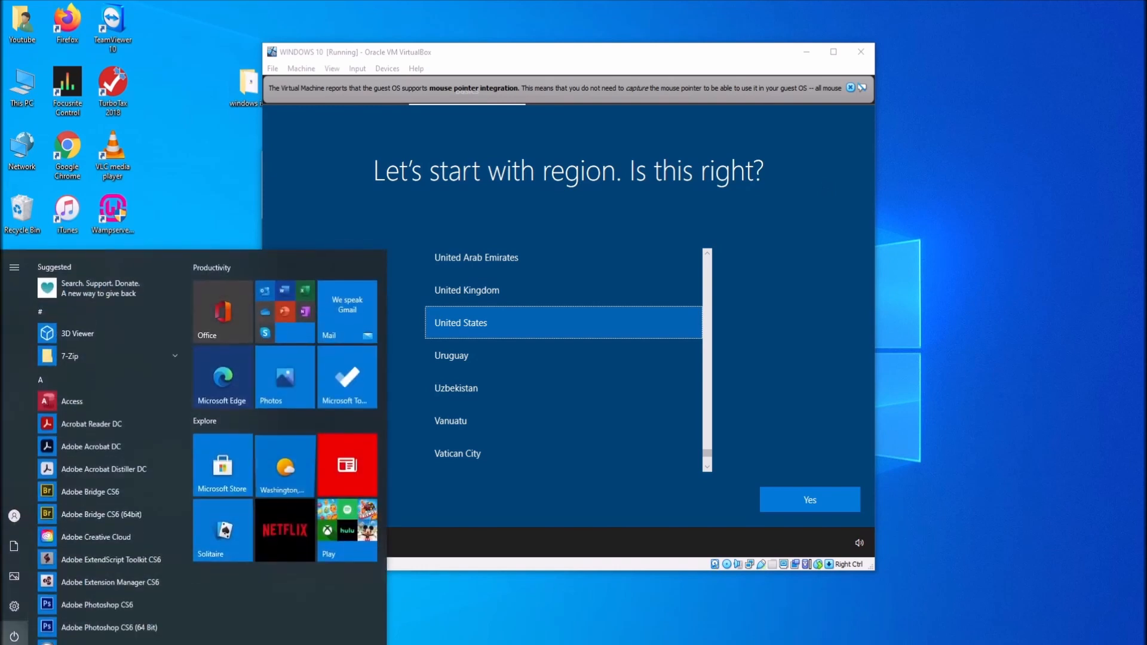
{"action": "left_click", "coordinate": [755, 388]}
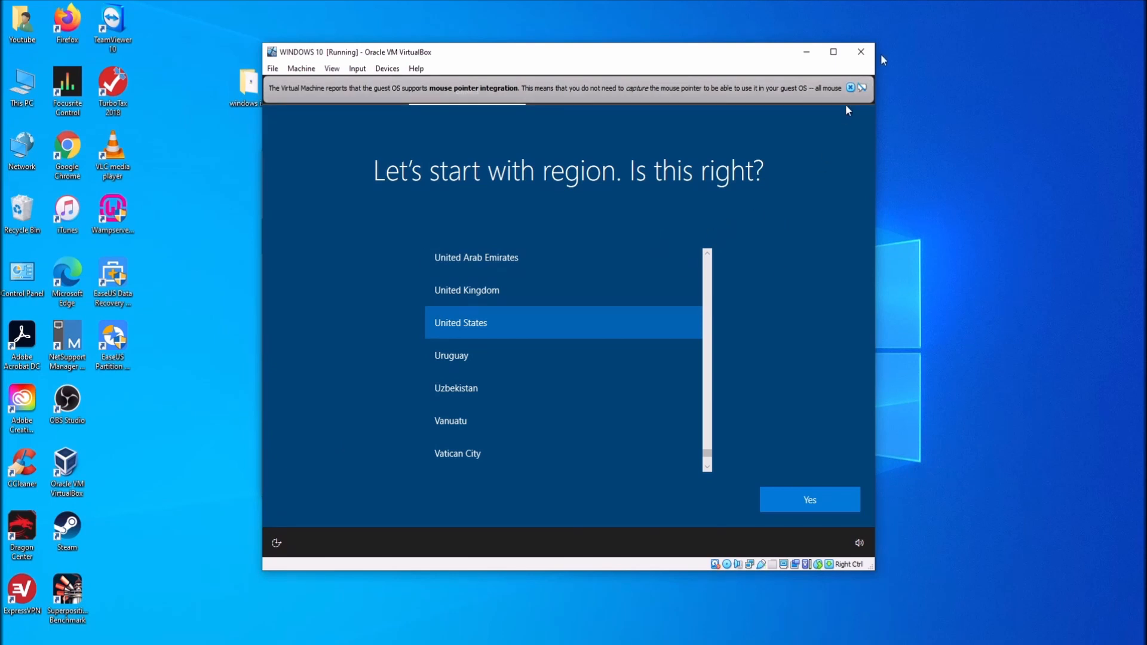
- Close the WINDOWS 10 virtual machine by powering it off
{"action": "left_click", "coordinate": [861, 52]}
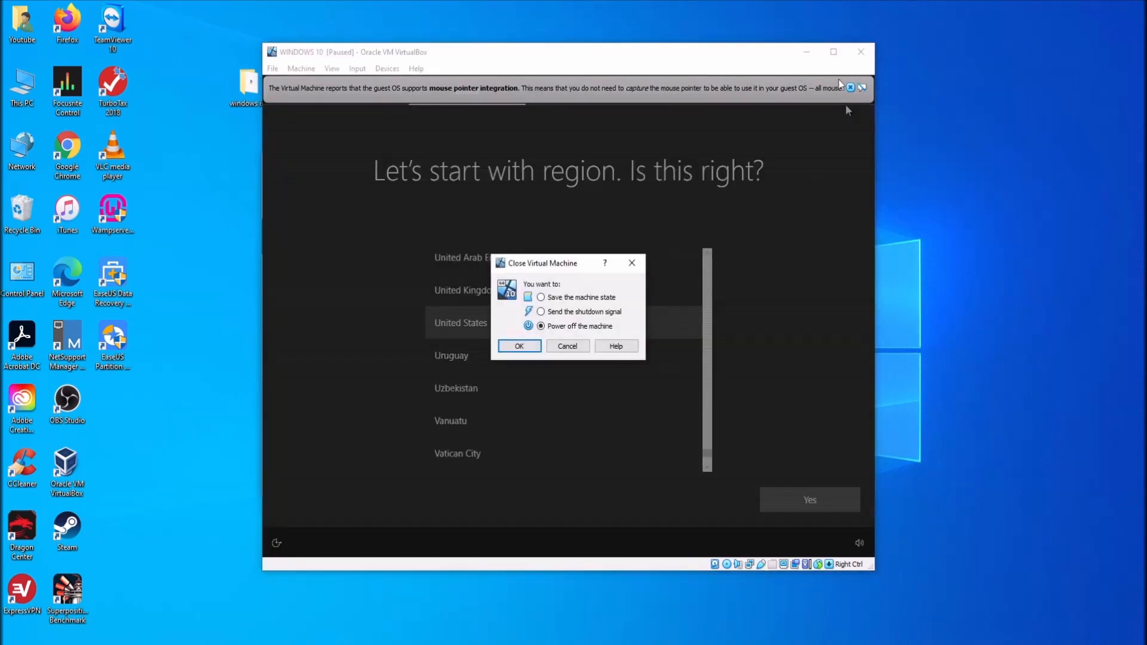
{"action": "left_click", "coordinate": [534, 345]}
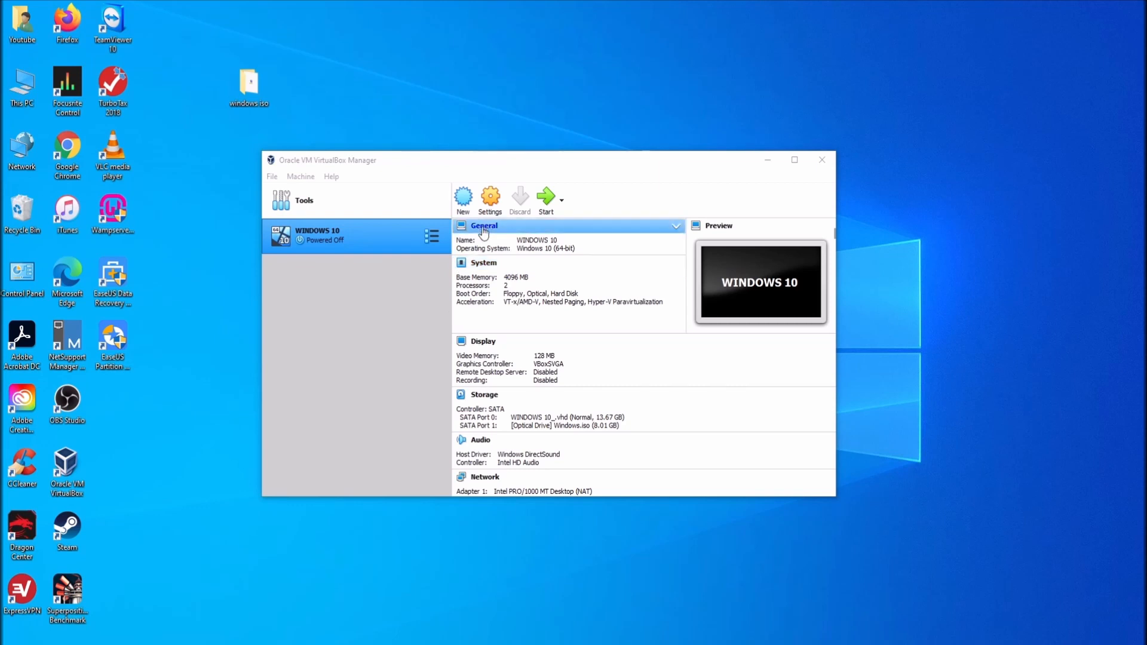
- Remove the optical drive holding Windows.iso from the WINDOWS 10 machine's SATA controller and save the storage settings
{"action": "left_click", "coordinate": [495, 210]}
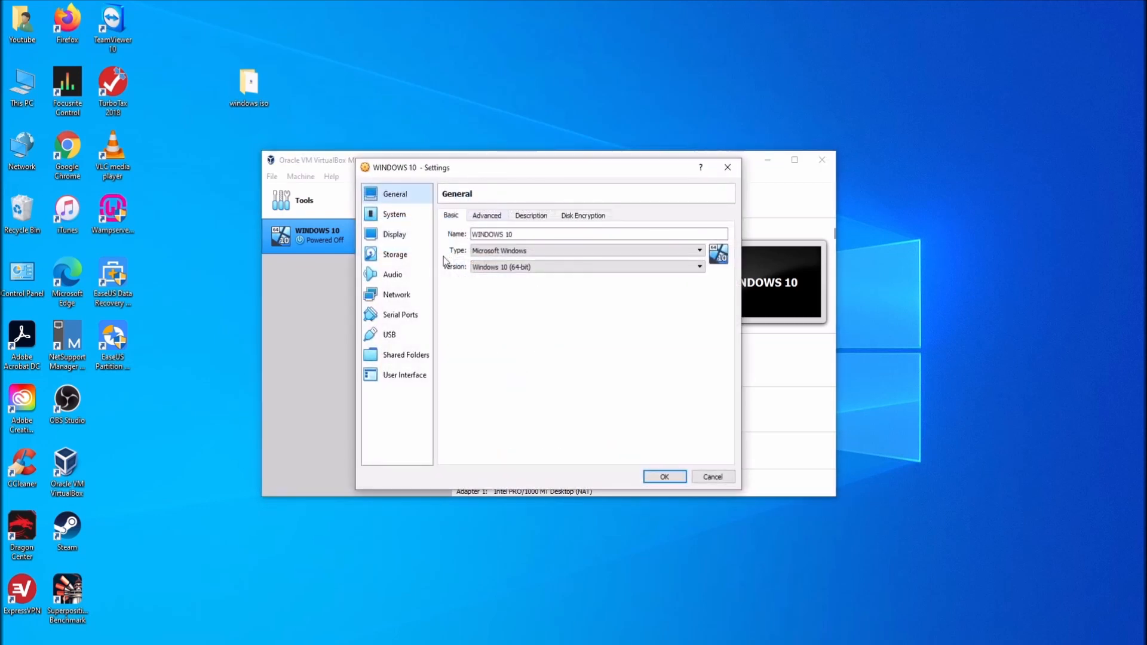
{"action": "left_click", "coordinate": [410, 257]}
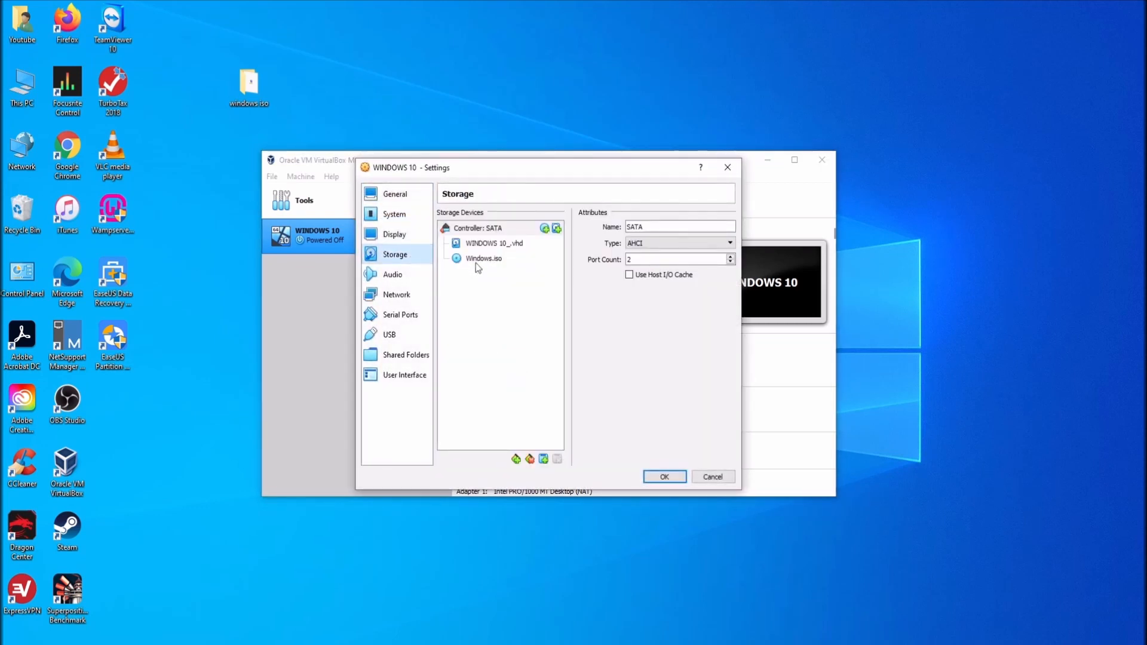
{"action": "left_click", "coordinate": [492, 263]}
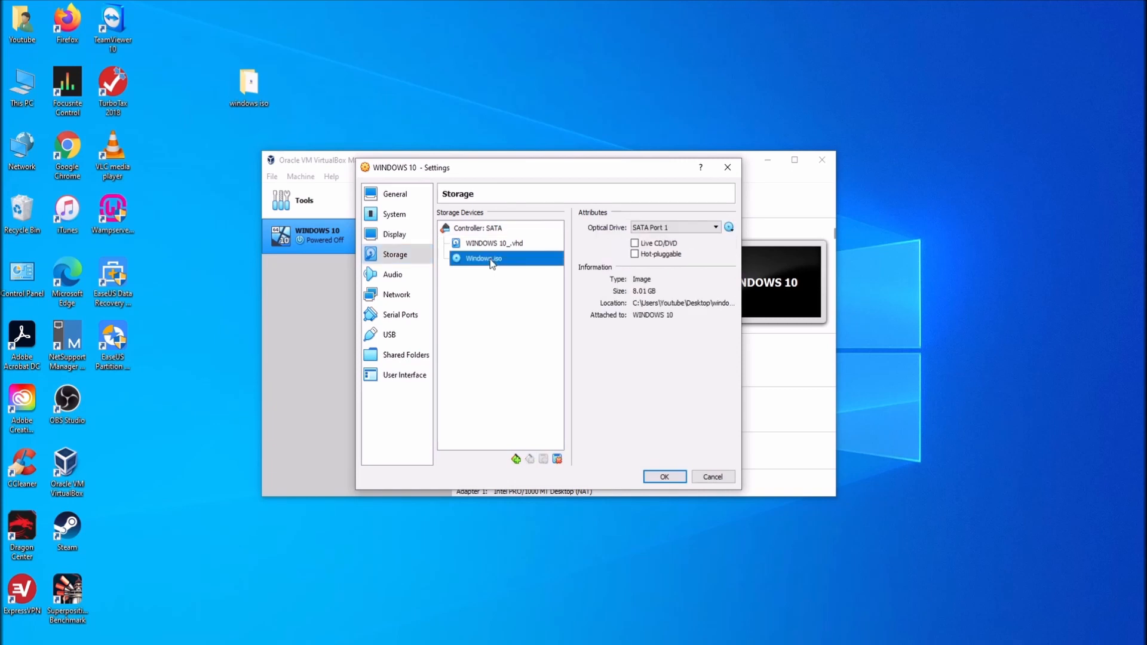
{"action": "right_click", "coordinate": [492, 263]}
{"action": "left_click", "coordinate": [551, 268]}
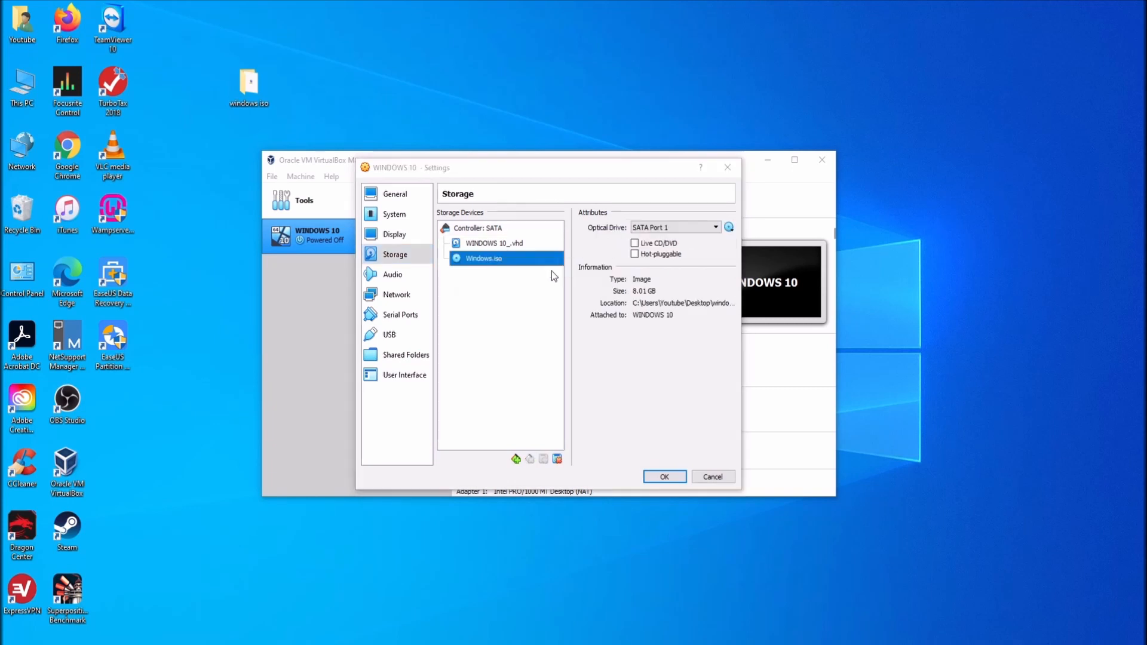
{"action": "left_click", "coordinate": [519, 374]}
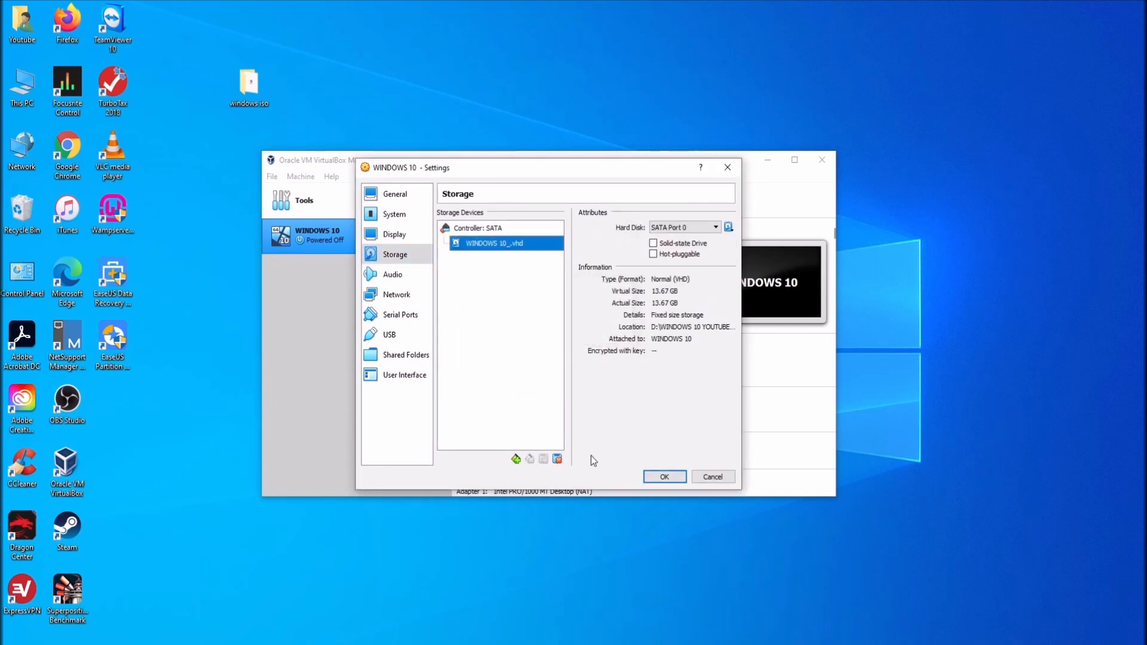
{"action": "left_click", "coordinate": [663, 477]}
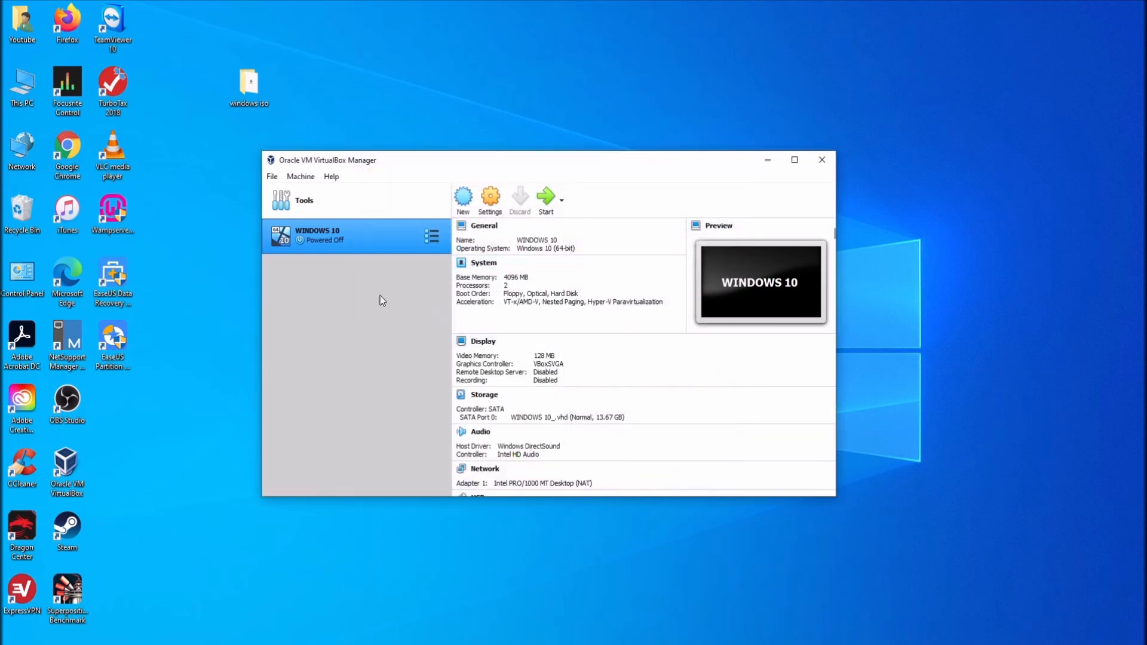
- Start the WINDOWS 10 virtual machine from its virtual hard disk and bring the Windows region setup screen into focus
{"action": "left_click", "coordinate": [545, 200]}
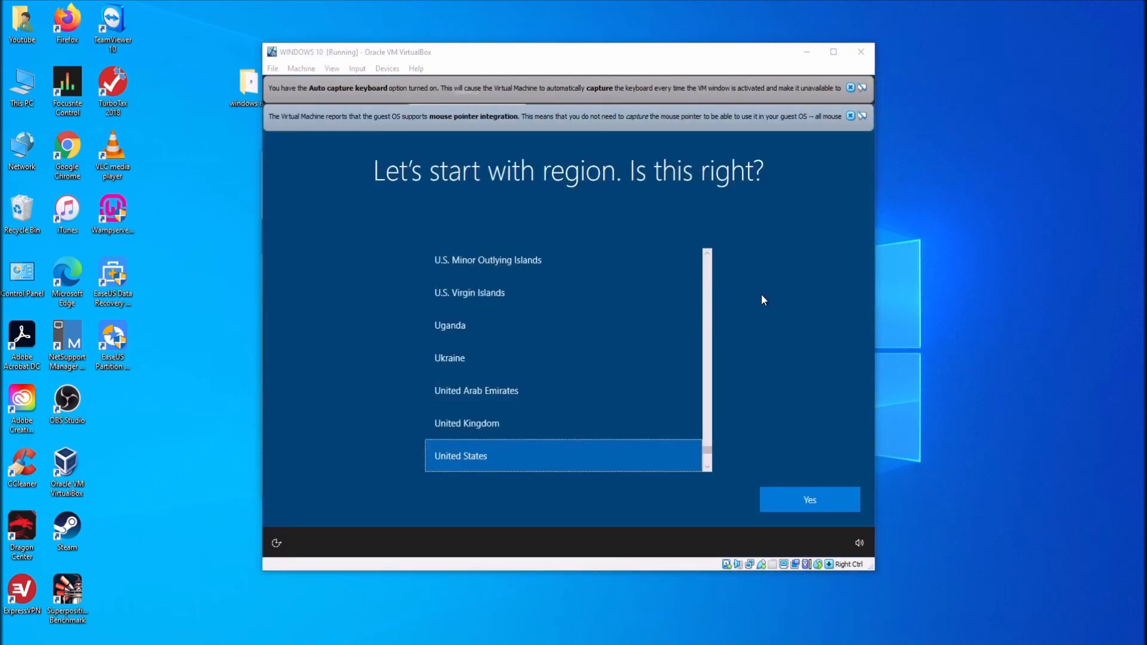
{"action": "left_click", "coordinate": [761, 296]}
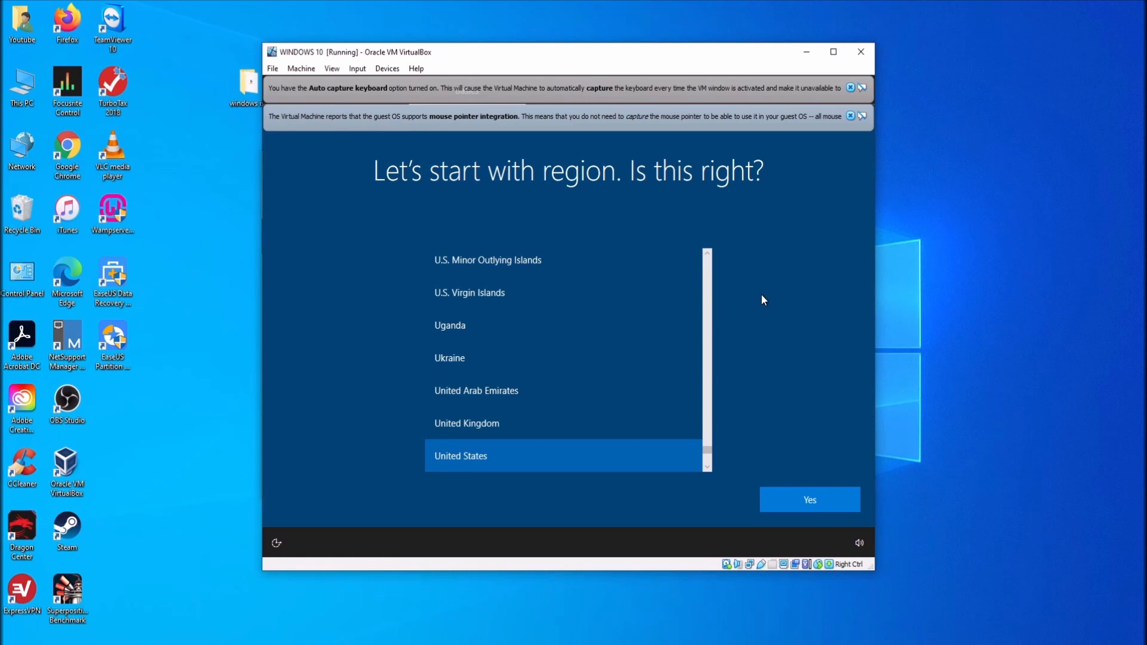